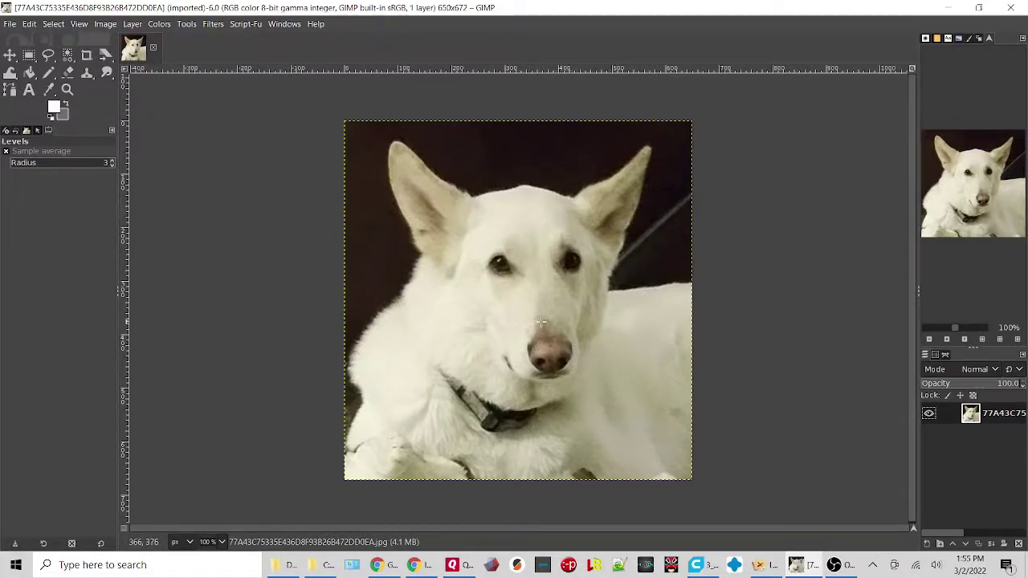
- Duplicate the dog photo layer twice to make a stack of three identical layers
{"action": "right_click", "coordinate": [991, 417]}
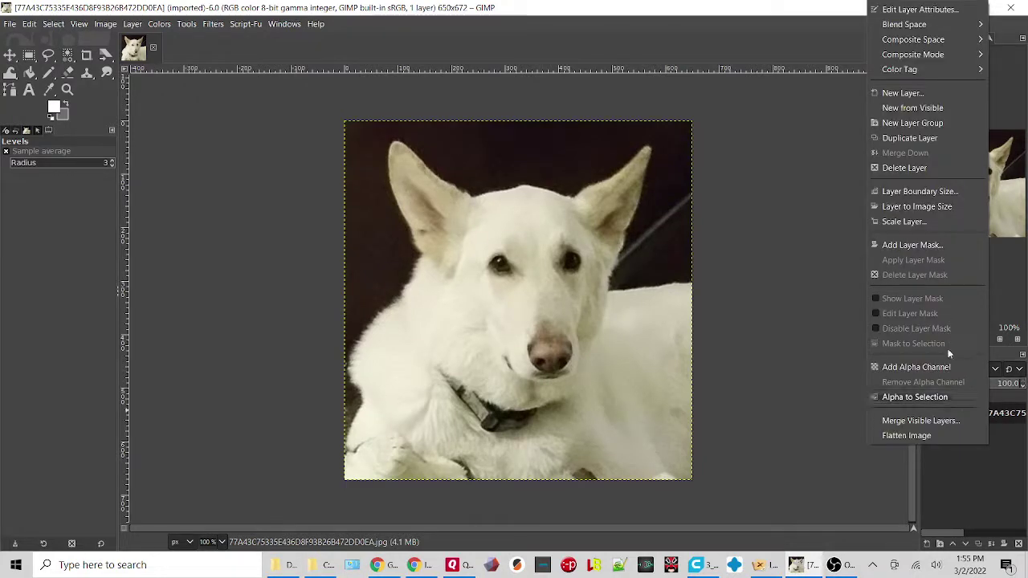
{"action": "left_click", "coordinate": [911, 141]}
{"action": "right_click", "coordinate": [996, 414]}
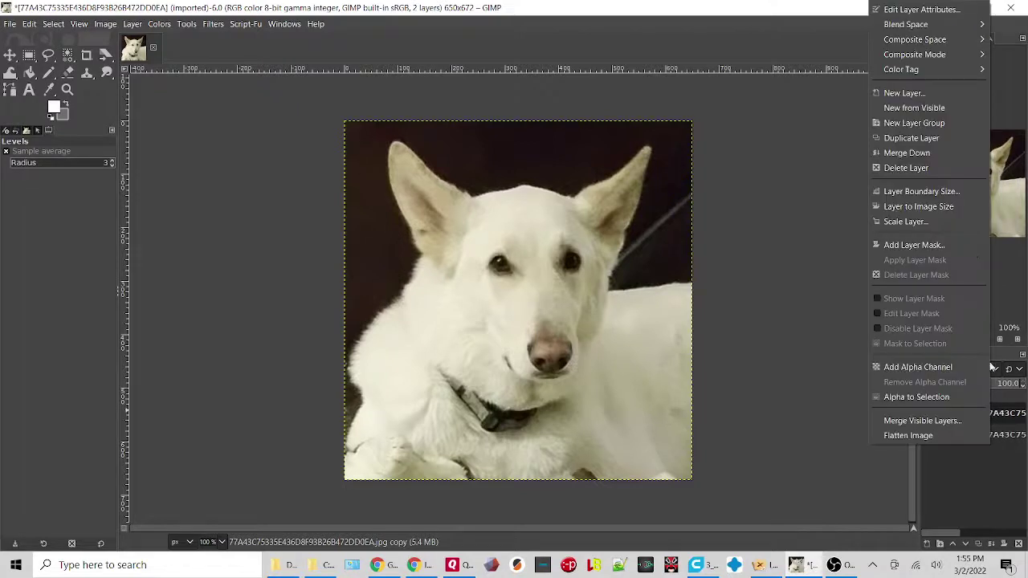
{"action": "left_click", "coordinate": [946, 138]}
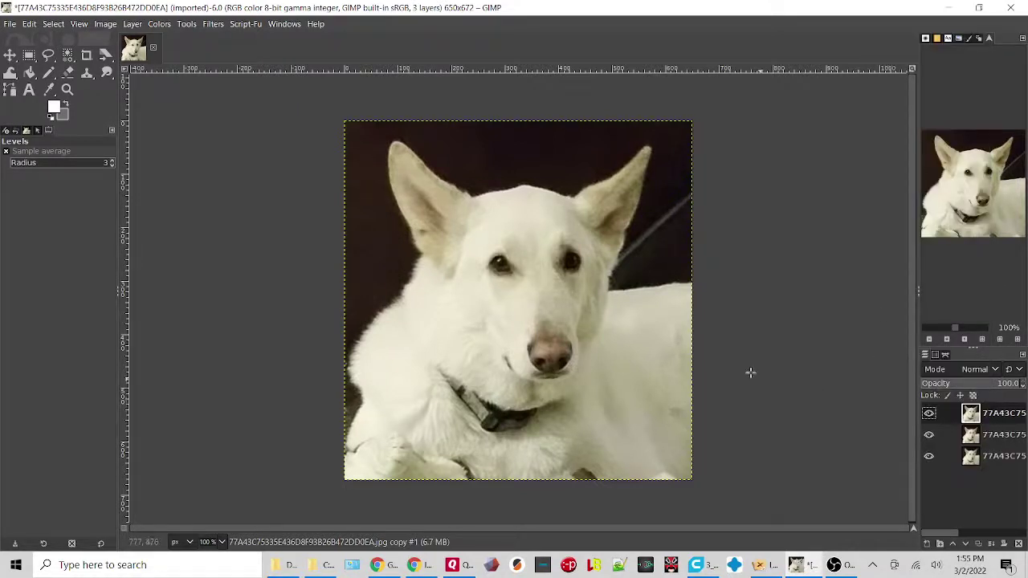
- Desaturate the uppermost layer with Hue-Saturation by setting its saturation to -100
{"action": "left_click", "coordinate": [159, 25]}
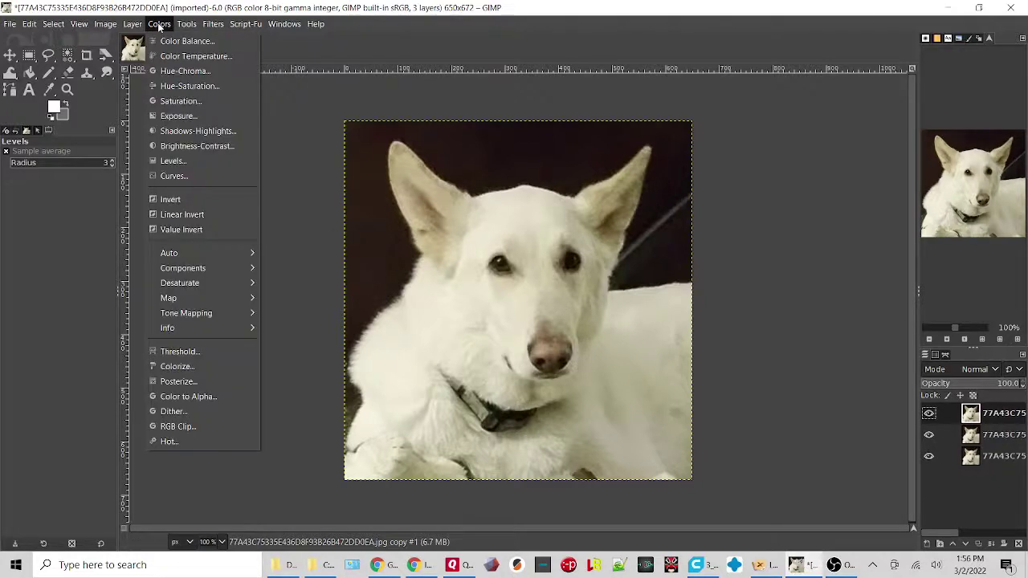
{"action": "left_click", "coordinate": [214, 87]}
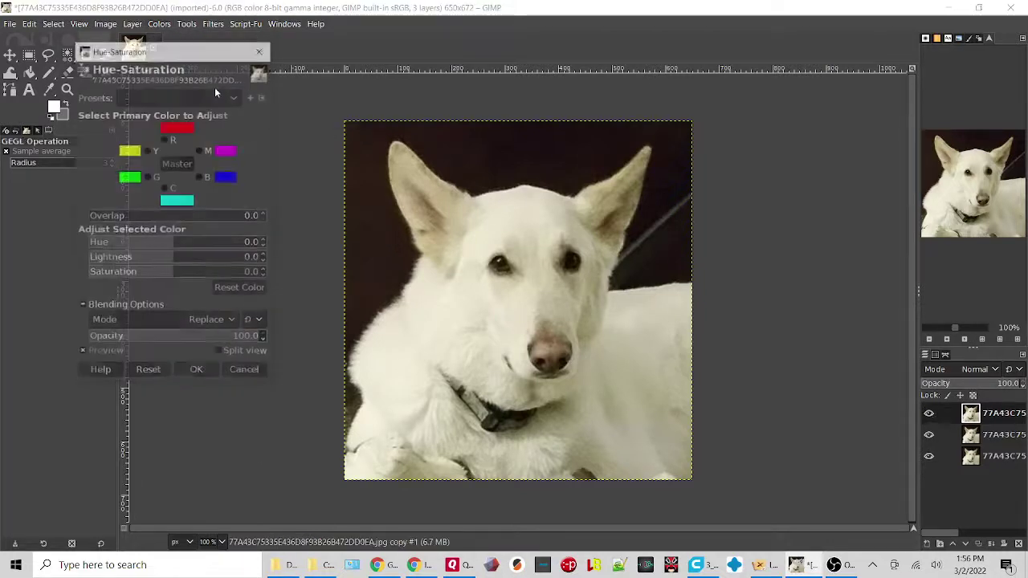
{"action": "left_click_drag", "start_coordinate": [163, 274], "coordinate": [54, 271]}
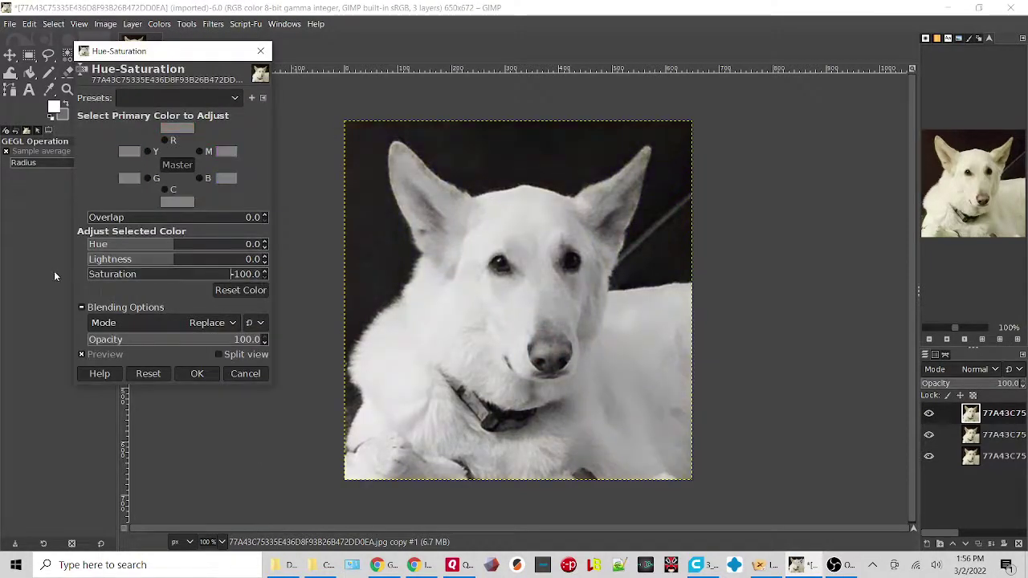
{"action": "left_click", "coordinate": [197, 373]}
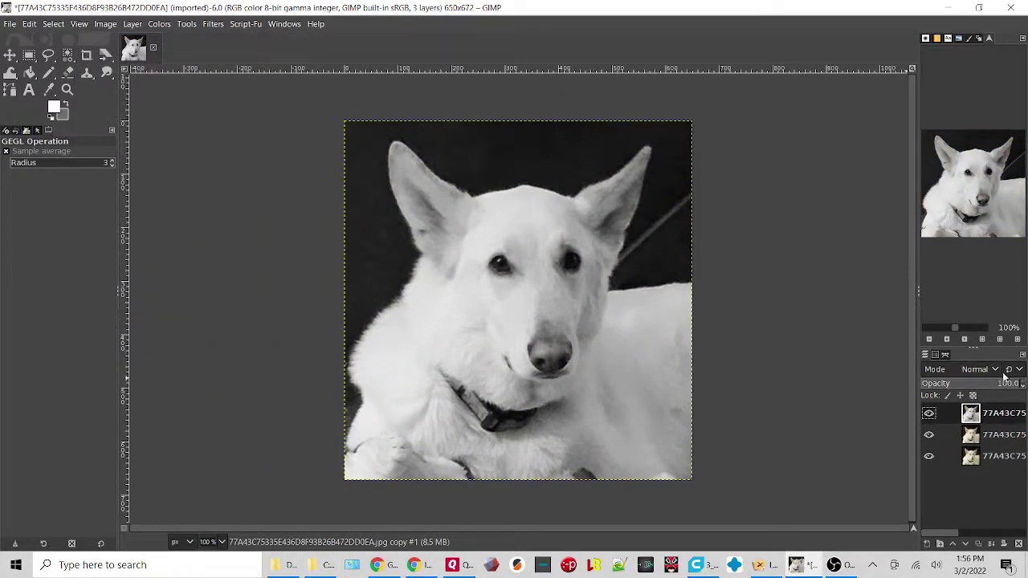
- Change the uppermost layer's blend mode to HSV Saturation
{"action": "left_click", "coordinate": [995, 371]}
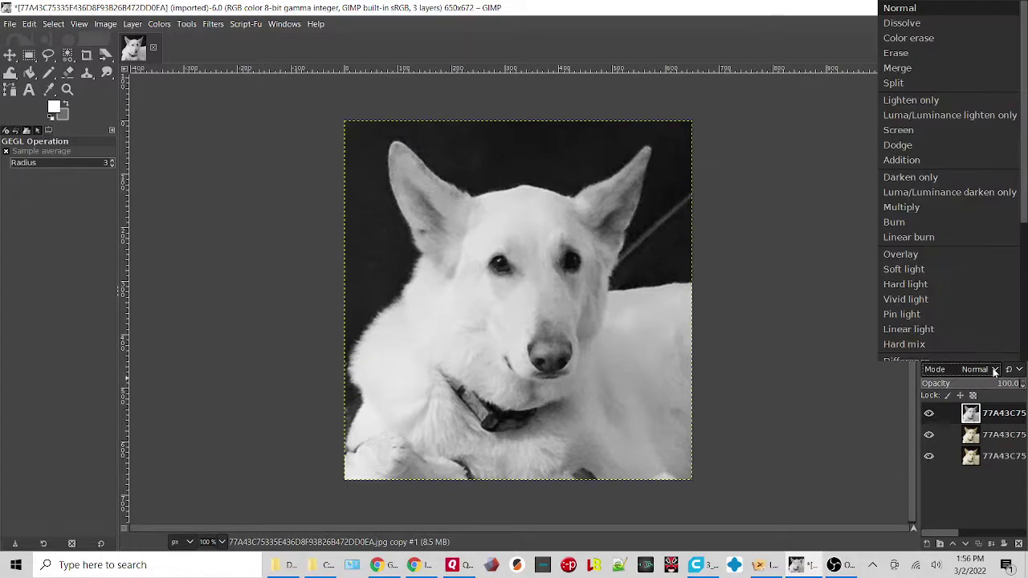
{"action": "scroll", "coordinate": [949, 300], "scroll_direction": "down", "scroll_amount": 5}
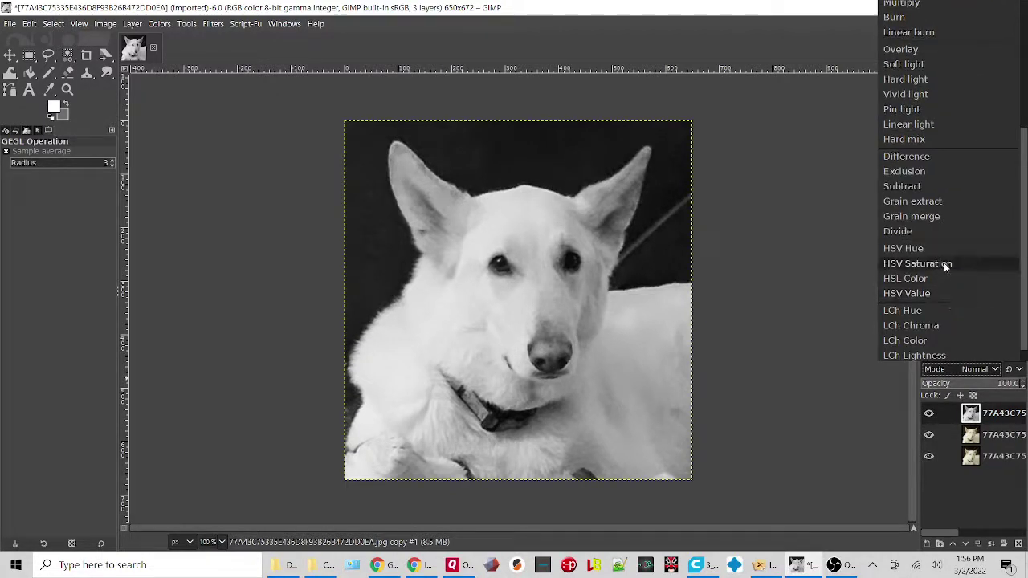
{"action": "left_click", "coordinate": [944, 263]}
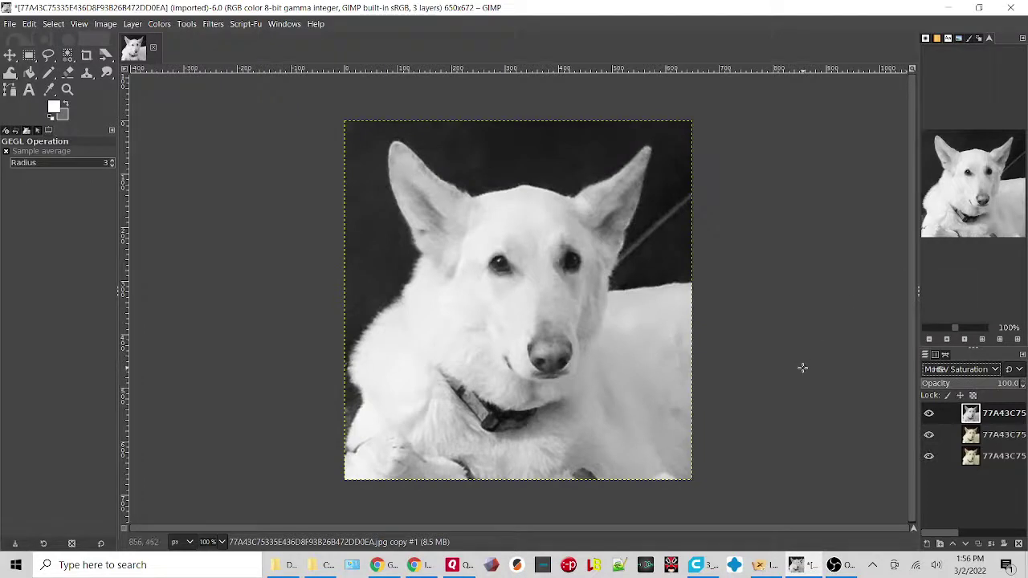
- Set the middle layer's blend mode to Dodge and invert its colors
{"action": "left_click", "coordinate": [992, 435]}
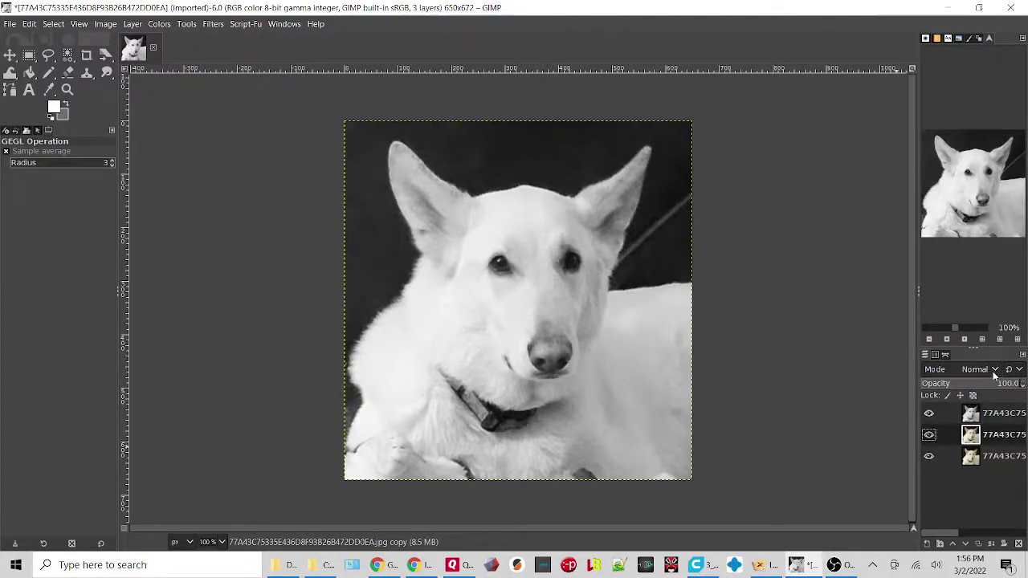
{"action": "left_click", "coordinate": [995, 370]}
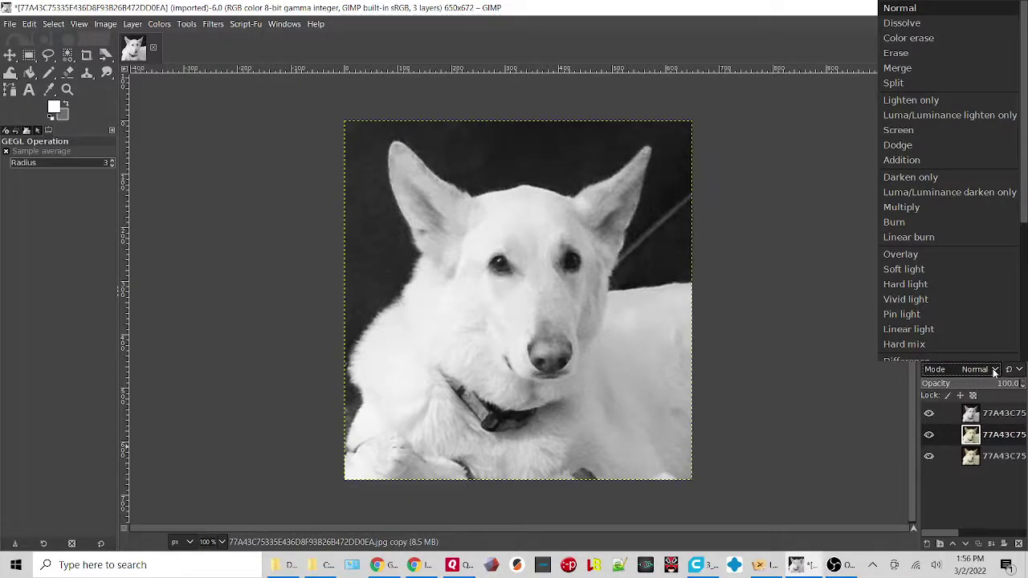
{"action": "left_click", "coordinate": [917, 146]}
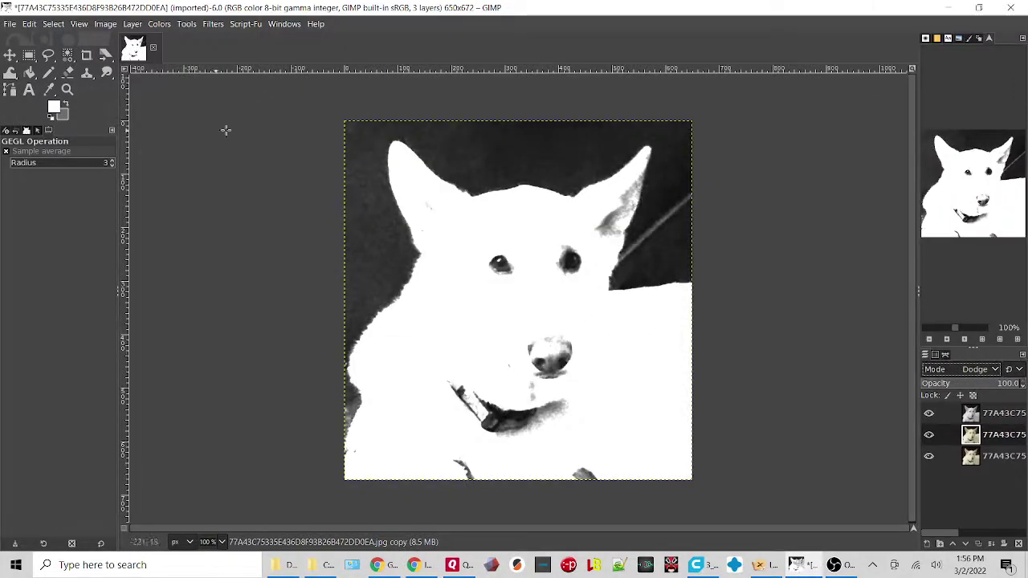
{"action": "left_click", "coordinate": [159, 24]}
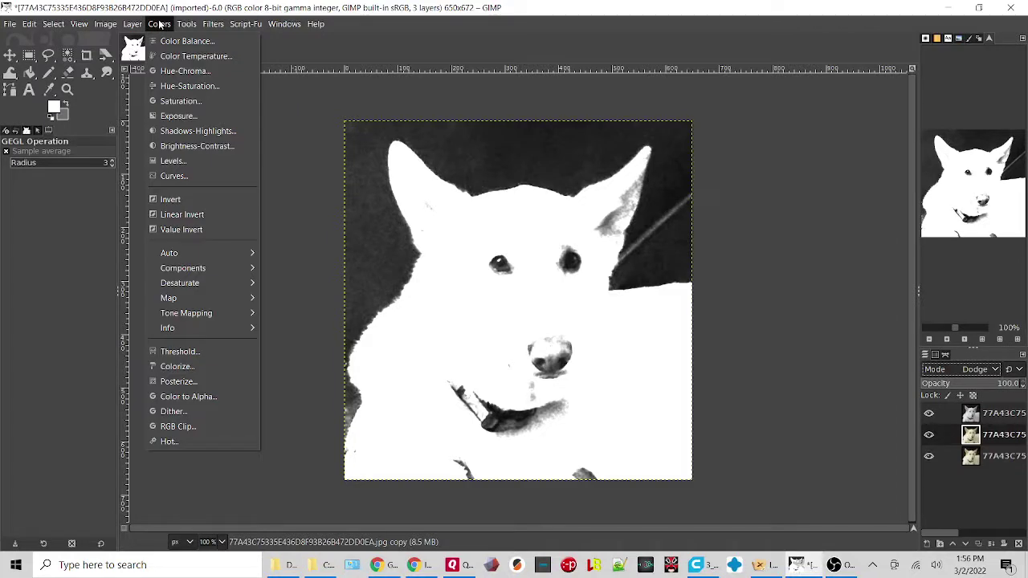
{"action": "left_click", "coordinate": [212, 203]}
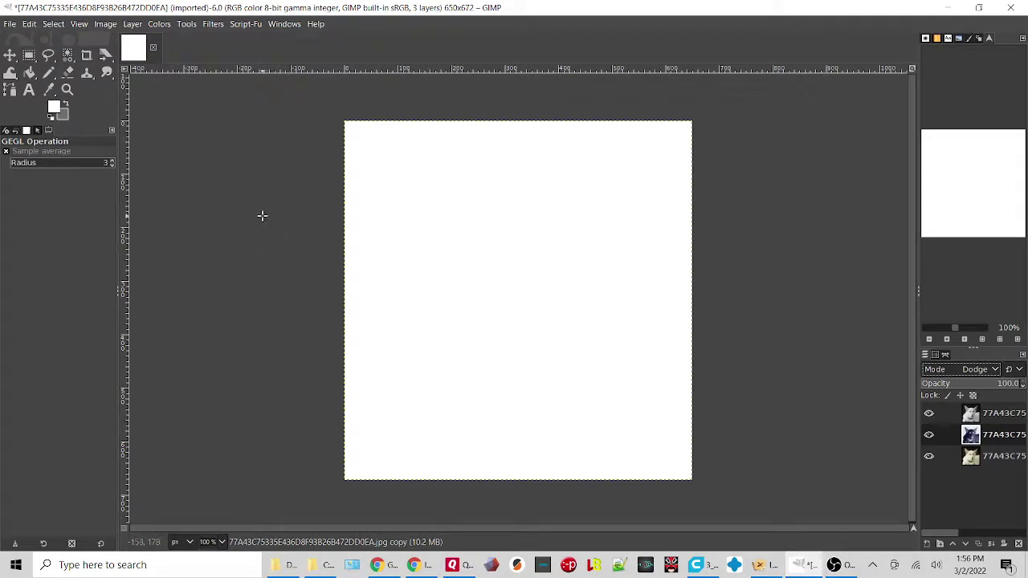
- Apply a Gaussian Blur to the inverted middle layer with Size X and Size Y at 15.50
{"action": "left_click", "coordinate": [215, 24]}
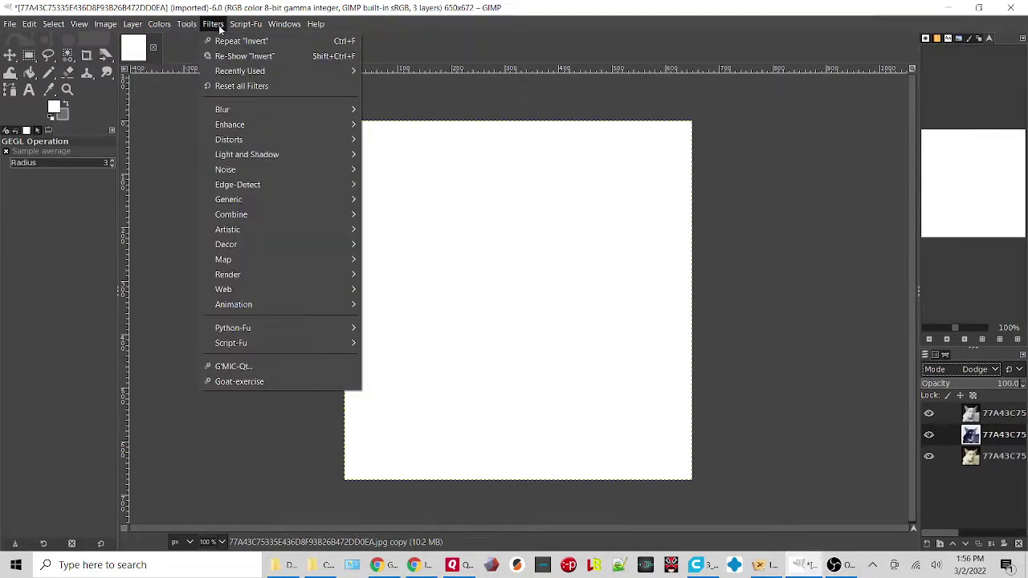
{"action": "mouse_move", "coordinate": [295, 109]}
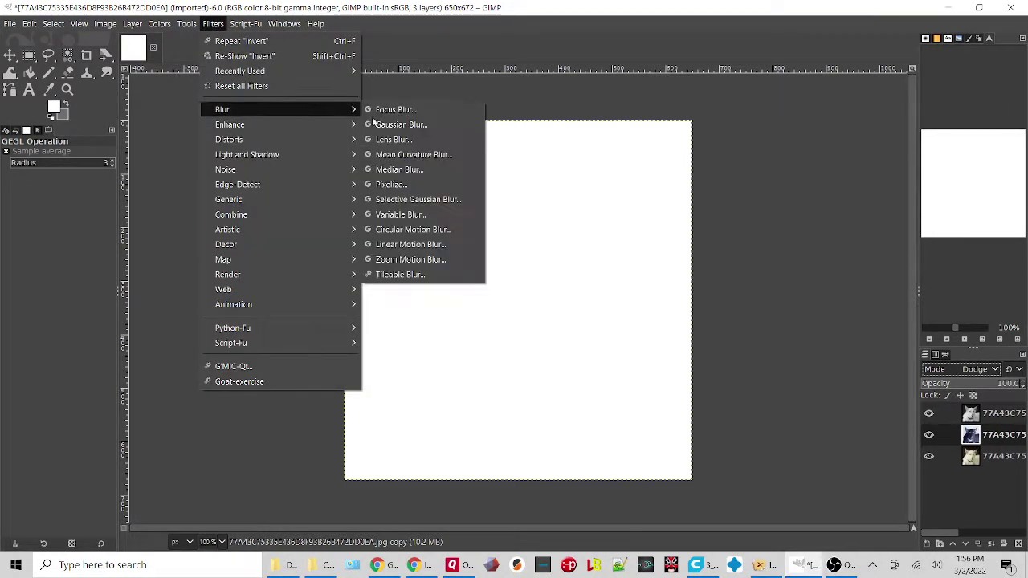
{"action": "left_click", "coordinate": [442, 125]}
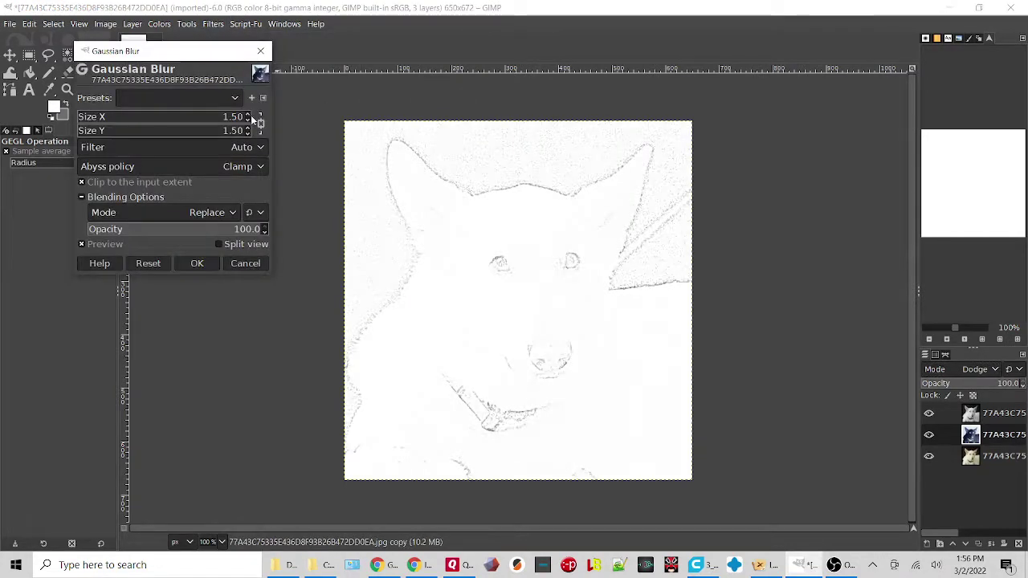
{"action": "left_click", "coordinate": [247, 114]}
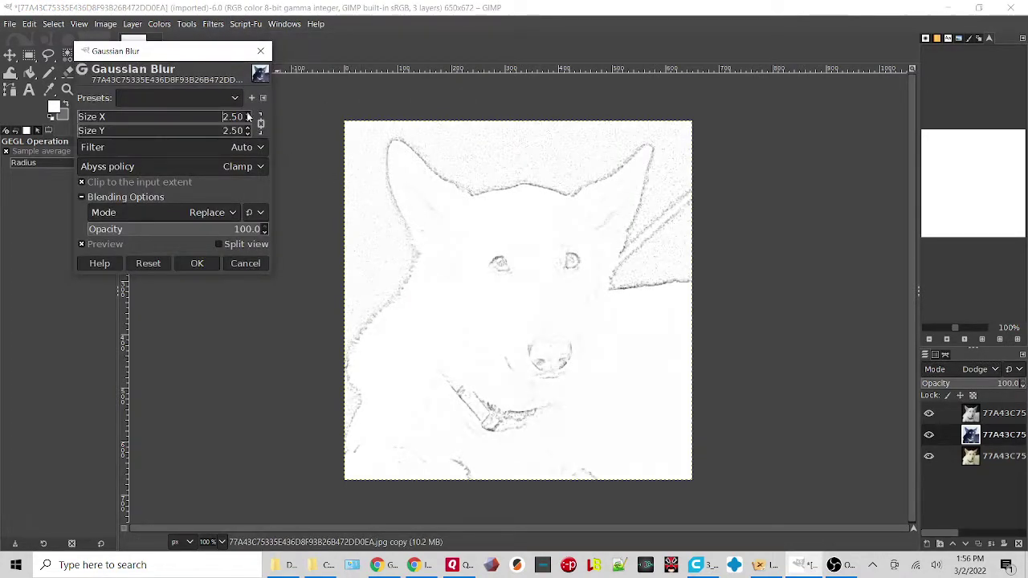
{"action": "left_click", "coordinate": [247, 114]}
{"action": "left_click", "coordinate": [252, 113]}
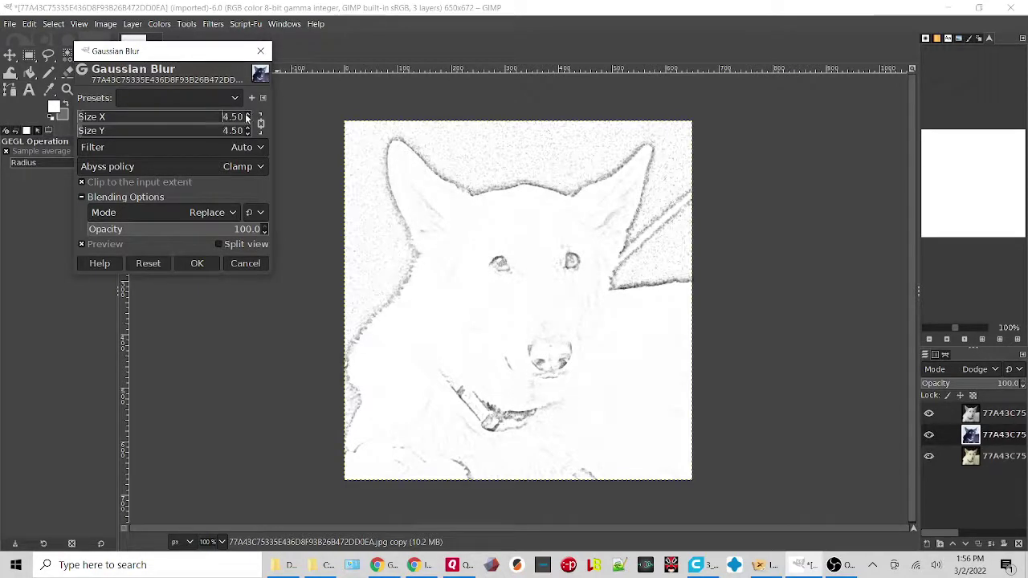
{"action": "left_click", "coordinate": [247, 112]}
{"action": "left_click", "coordinate": [248, 113]}
{"action": "left_click", "coordinate": [247, 113]}
{"action": "left_click", "coordinate": [247, 112]}
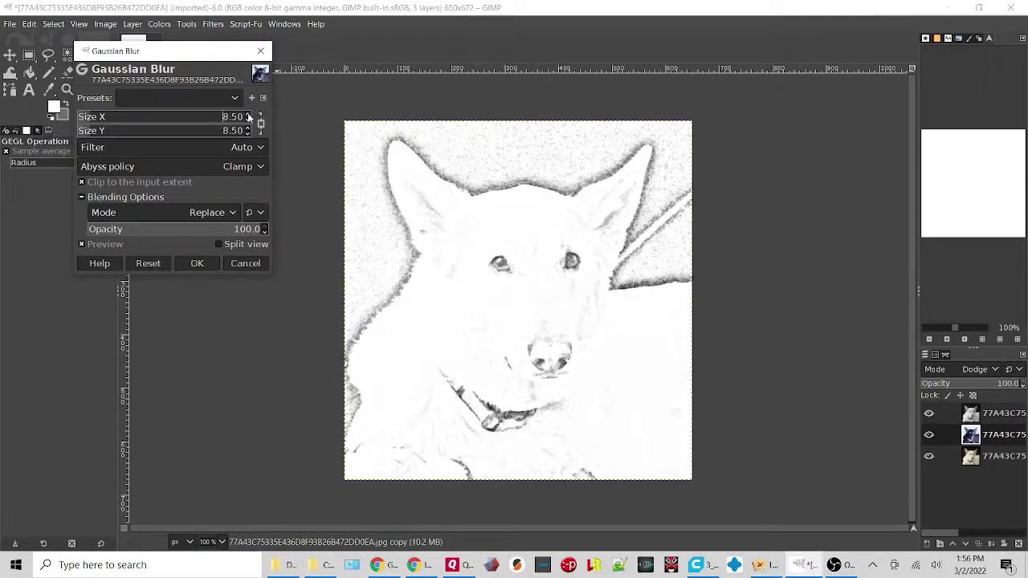
{"action": "left_click", "coordinate": [248, 112]}
{"action": "left_click", "coordinate": [247, 112]}
{"action": "left_click", "coordinate": [248, 112]}
{"action": "left_click", "coordinate": [247, 112]}
{"action": "left_click", "coordinate": [248, 112]}
{"action": "left_click", "coordinate": [248, 112]}
{"action": "left_click", "coordinate": [247, 113]}
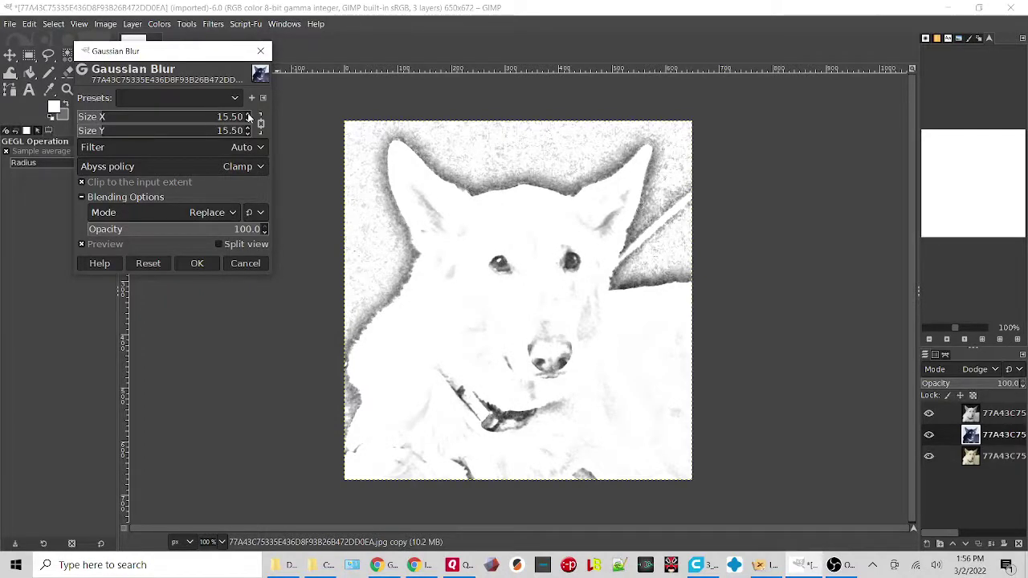
{"action": "left_click", "coordinate": [196, 264]}
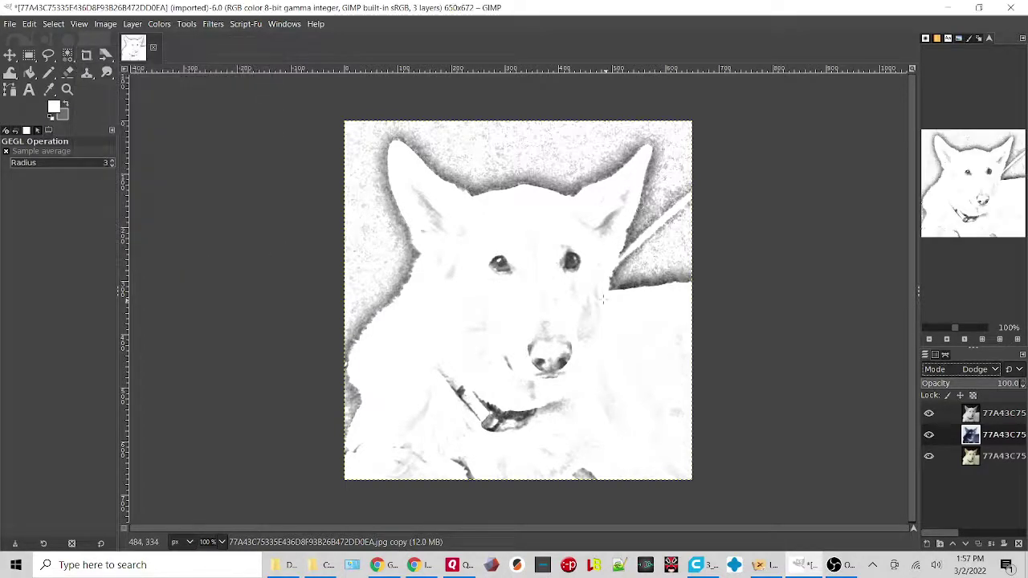
- Adjust the original bottom layer's Levels, setting the low input to 79 and the gamma to 0.66
{"action": "left_click", "coordinate": [997, 457]}
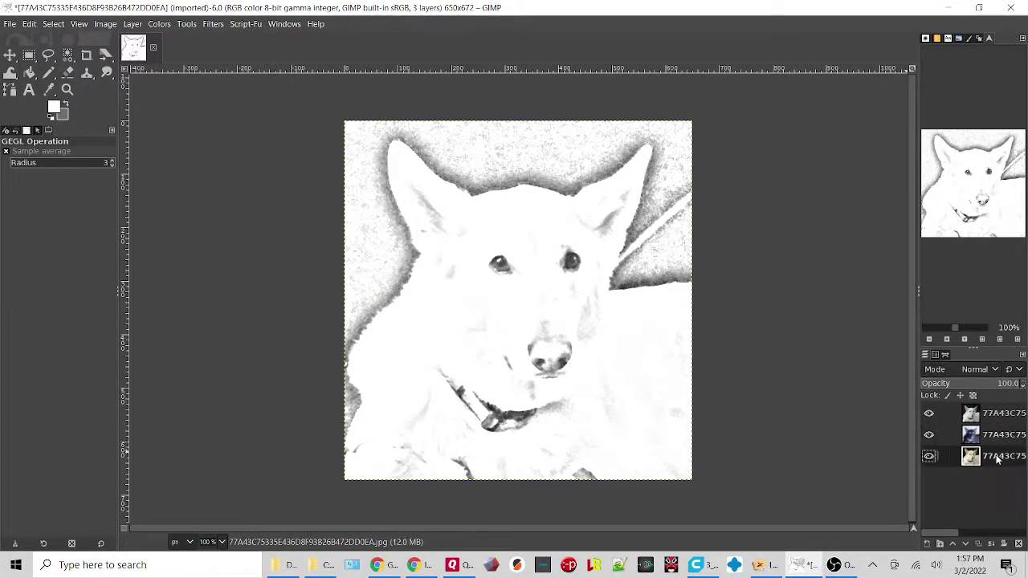
{"action": "left_click", "coordinate": [132, 24]}
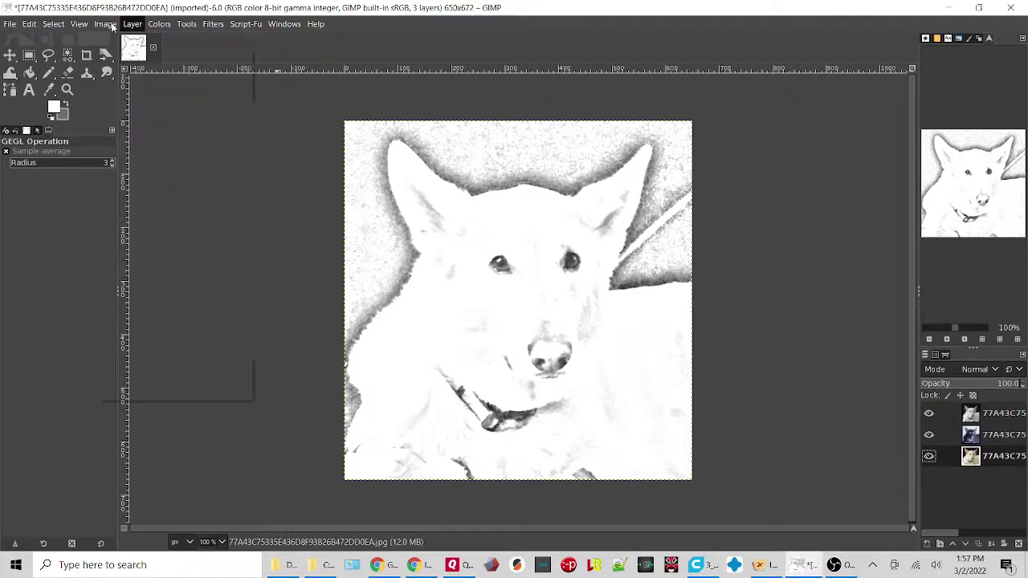
{"action": "left_click", "coordinate": [159, 24]}
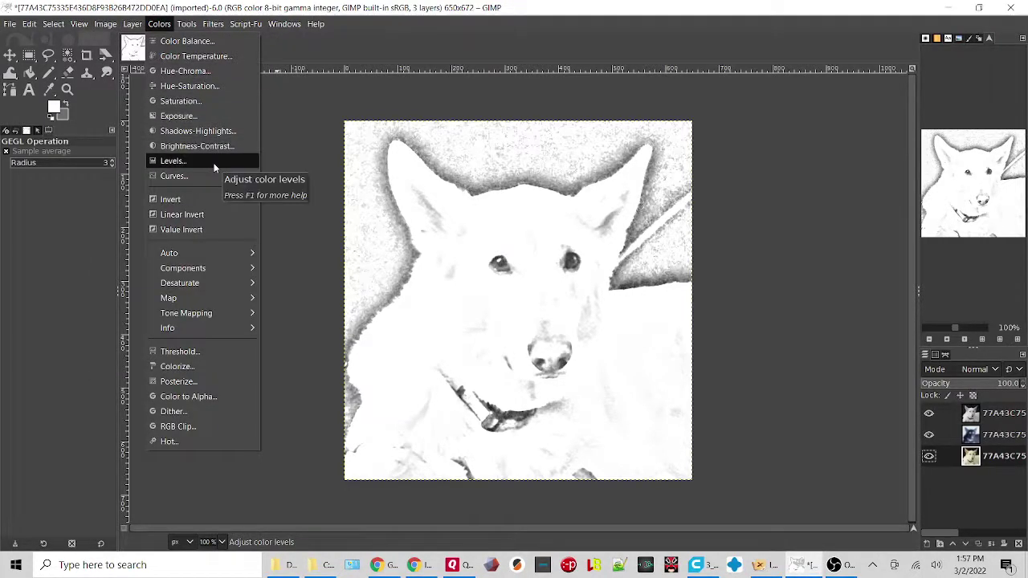
{"action": "left_click", "coordinate": [173, 160]}
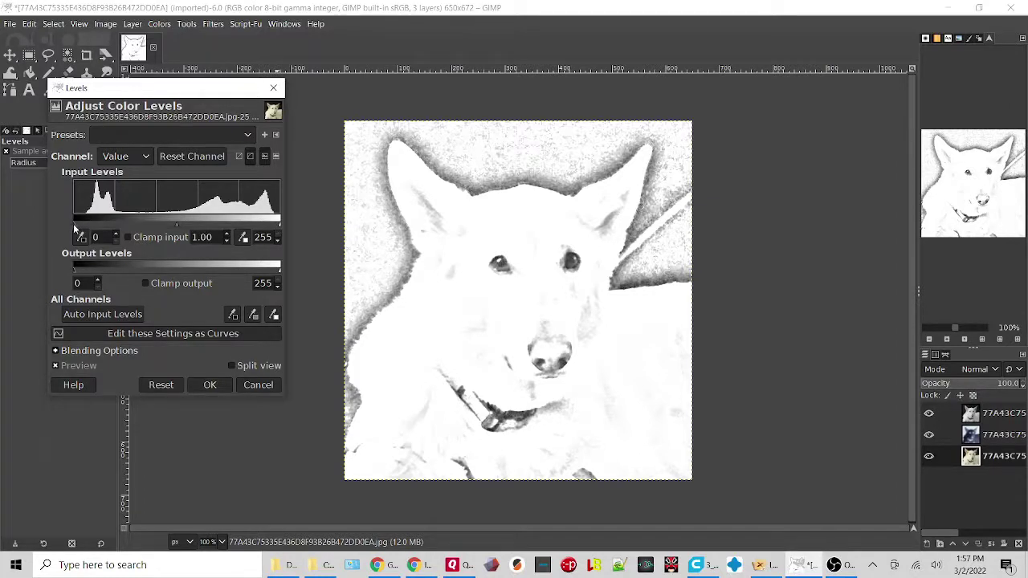
{"action": "left_click_drag", "start_coordinate": [76, 229], "coordinate": [115, 222]}
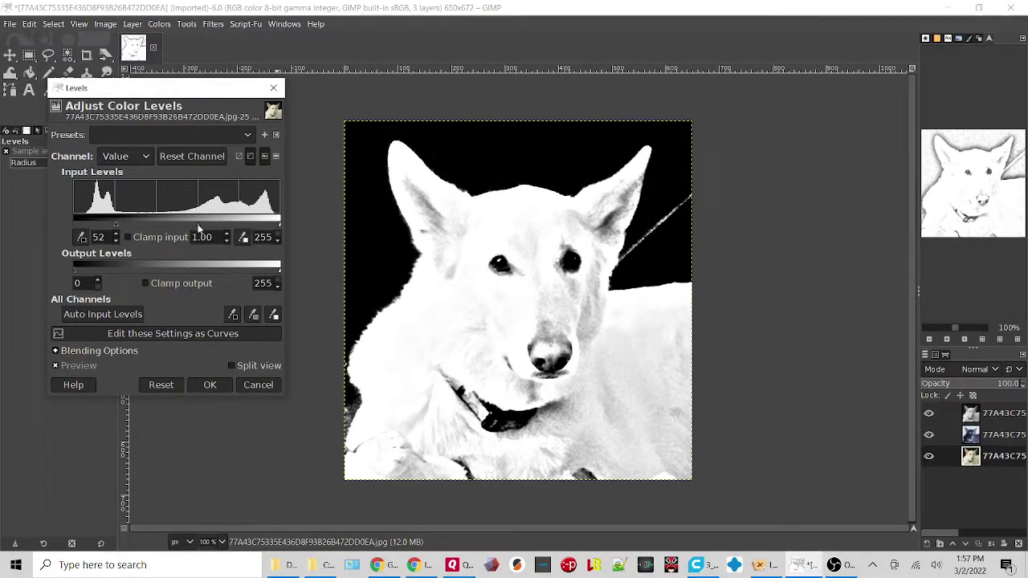
{"action": "left_click_drag", "start_coordinate": [199, 231], "coordinate": [200, 231]}
{"action": "left_click_drag", "start_coordinate": [203, 224], "coordinate": [209, 223]}
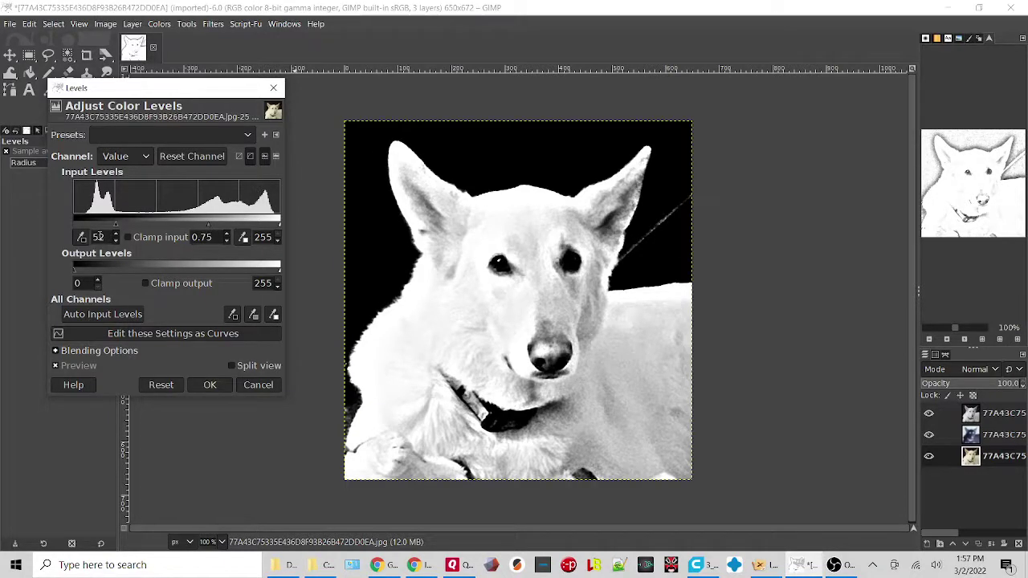
{"action": "left_click_drag", "start_coordinate": [119, 224], "coordinate": [138, 221]}
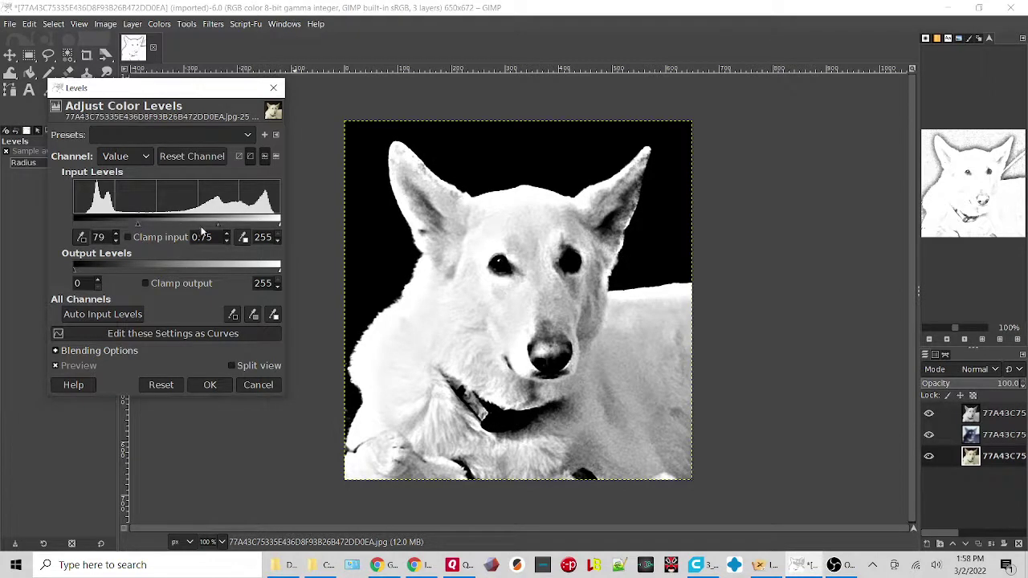
{"action": "left_click_drag", "start_coordinate": [219, 223], "coordinate": [223, 222]}
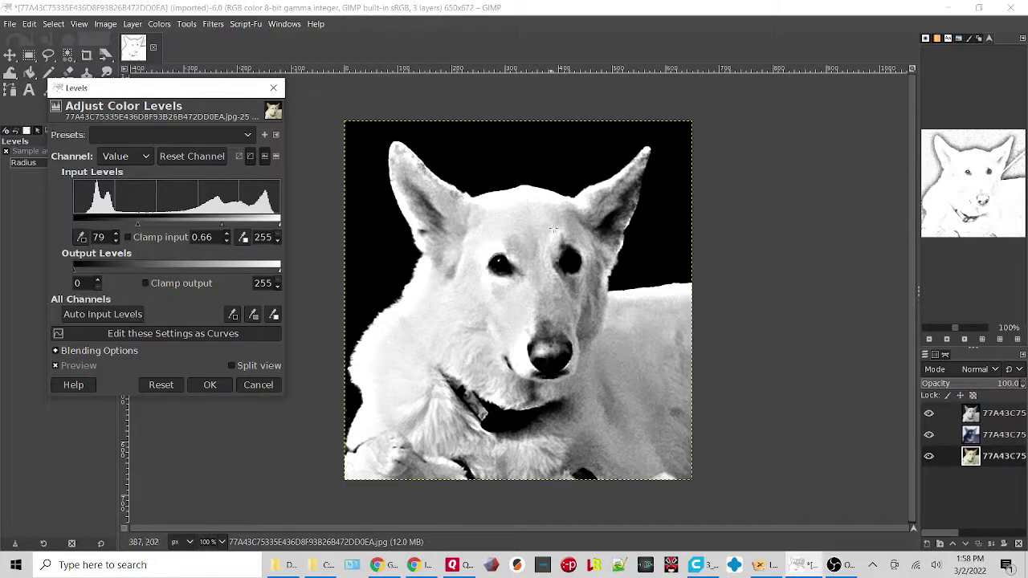
{"action": "left_click", "coordinate": [209, 386]}
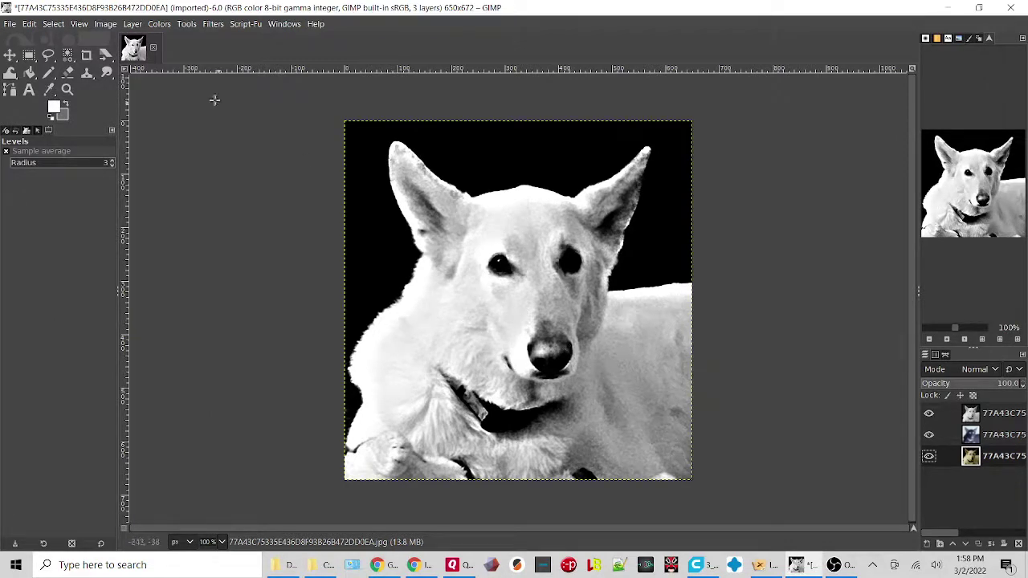
- Export the image to the help folder as demo.jpg with JPEG quality 90
{"action": "left_click", "coordinate": [9, 24]}
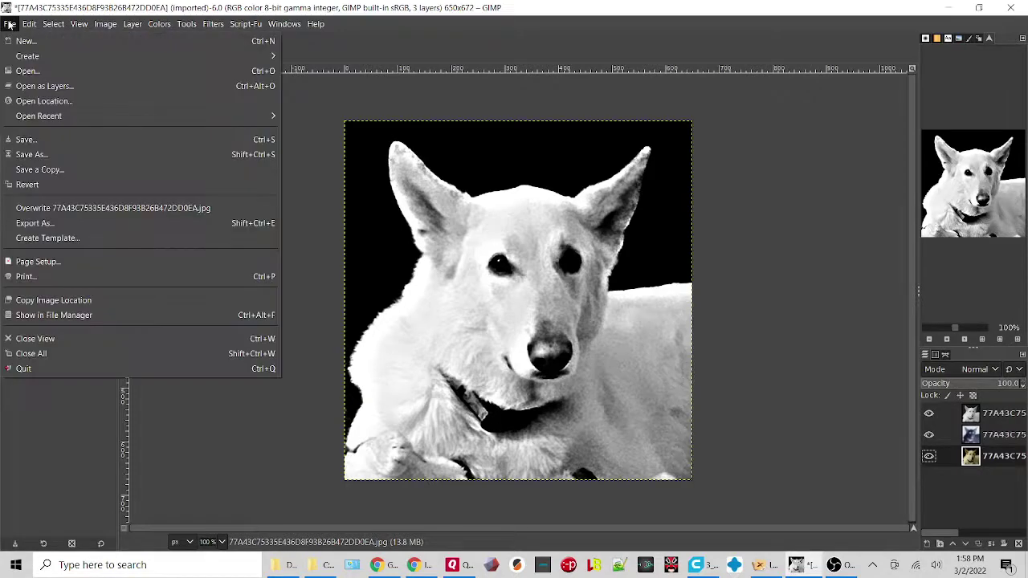
{"action": "left_click", "coordinate": [99, 225]}
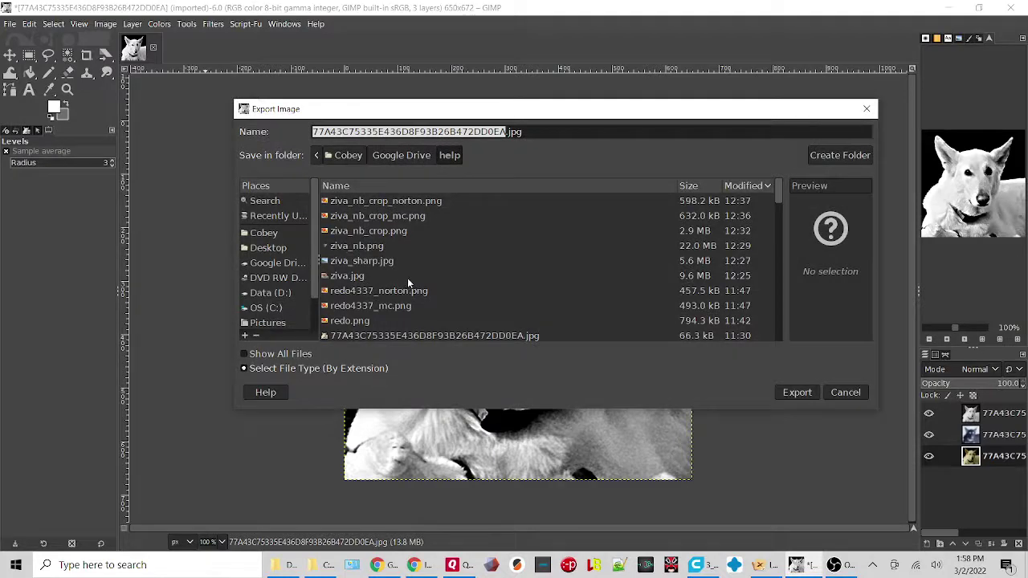
{"action": "type", "text": "demo"}
{"action": "key", "text": "Return"}
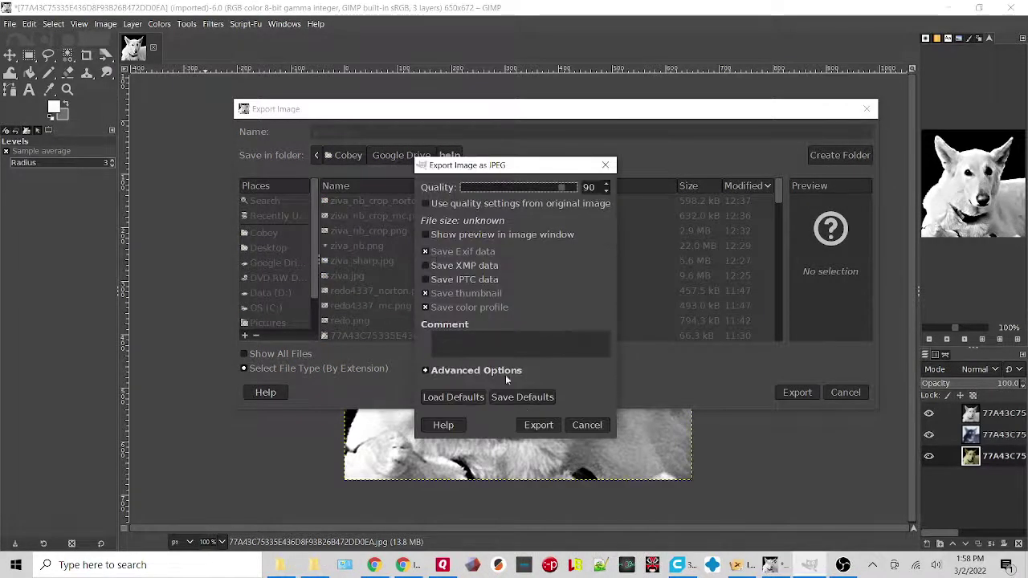
{"action": "left_click", "coordinate": [538, 425]}
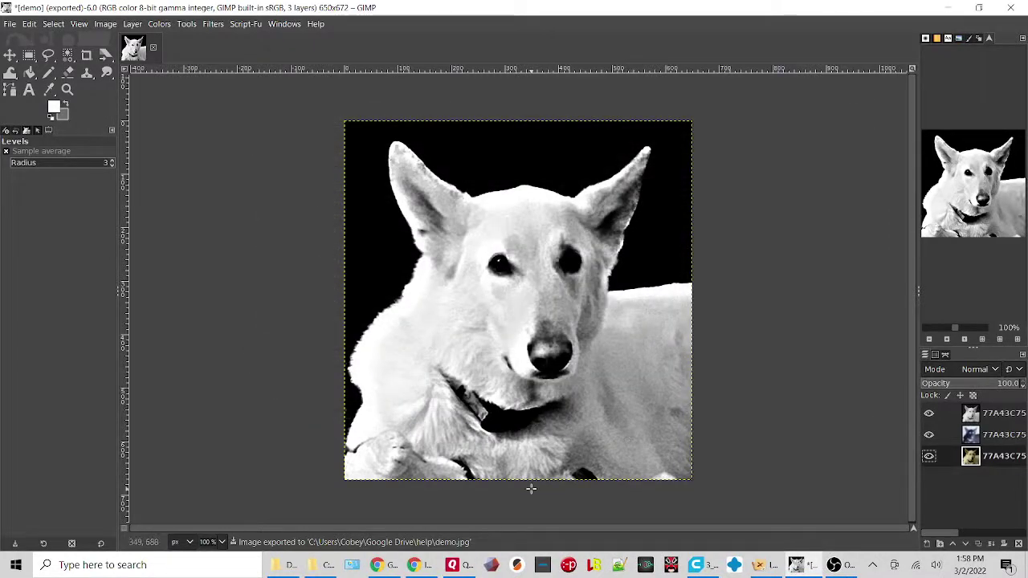
- Switch to the ImagR site in Chrome and open its background removal tool
{"action": "mouse_move", "coordinate": [421, 569]}
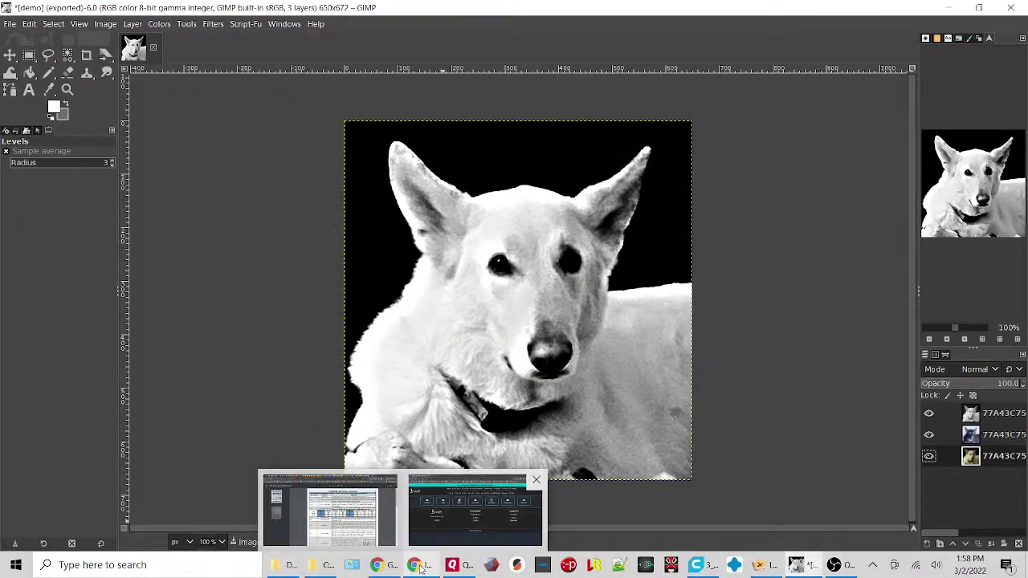
{"action": "left_click", "coordinate": [475, 513]}
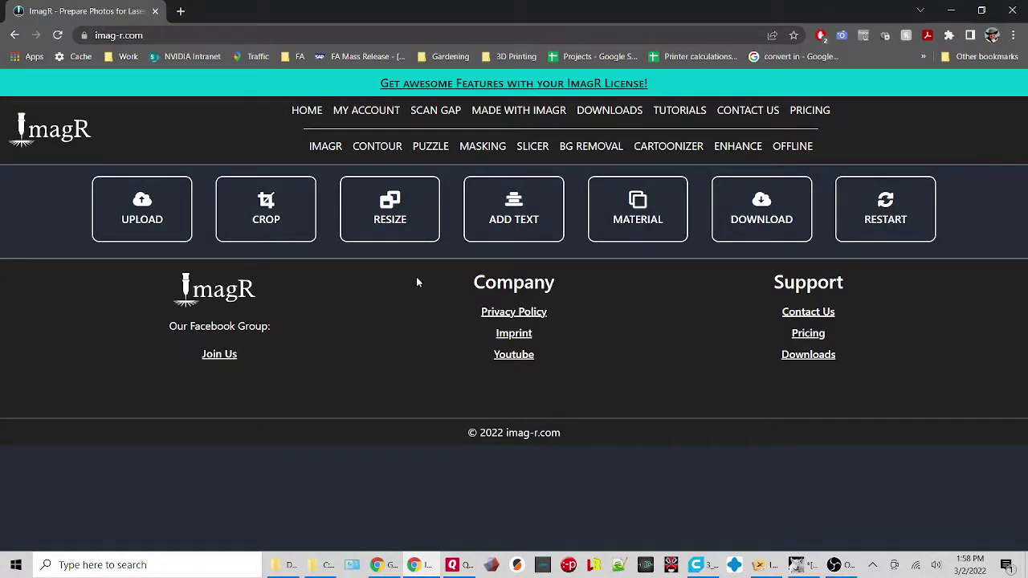
{"action": "left_click", "coordinate": [596, 148]}
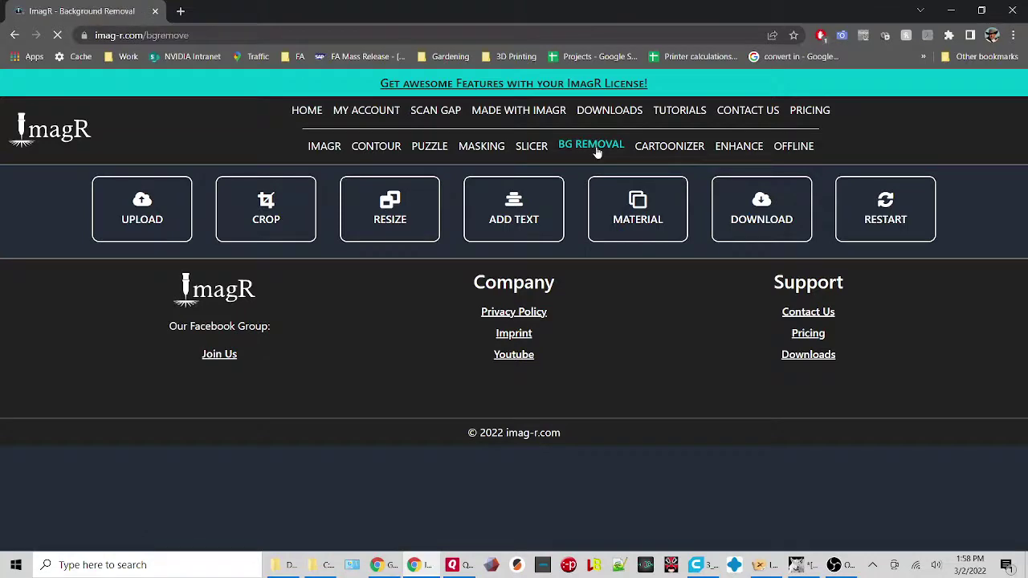
- Upload demo.jpg for background removal and compare the cut-out with the original photo
{"action": "scroll", "coordinate": [591, 390], "scroll_direction": "down", "scroll_amount": 3}
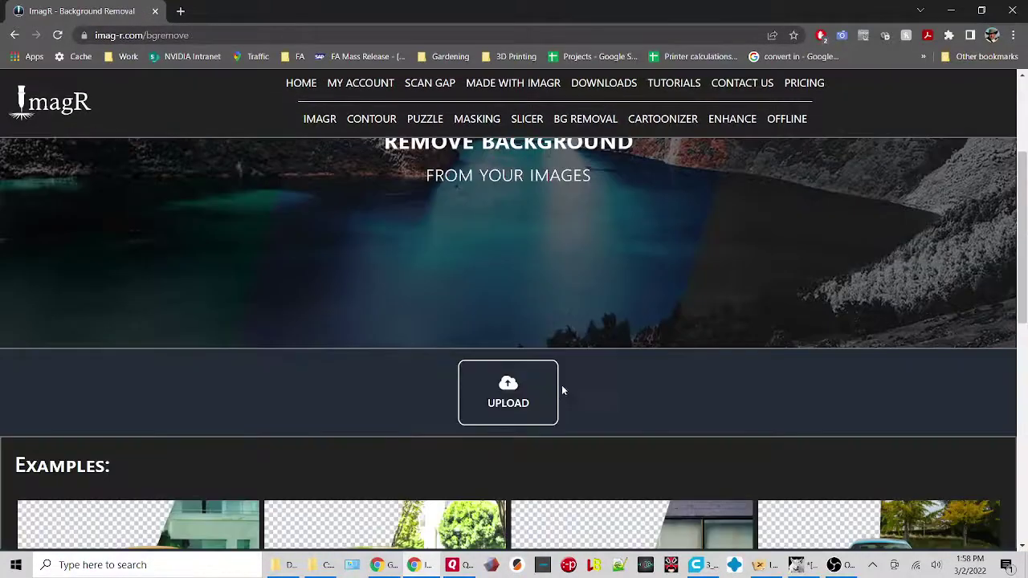
{"action": "left_click", "coordinate": [504, 390]}
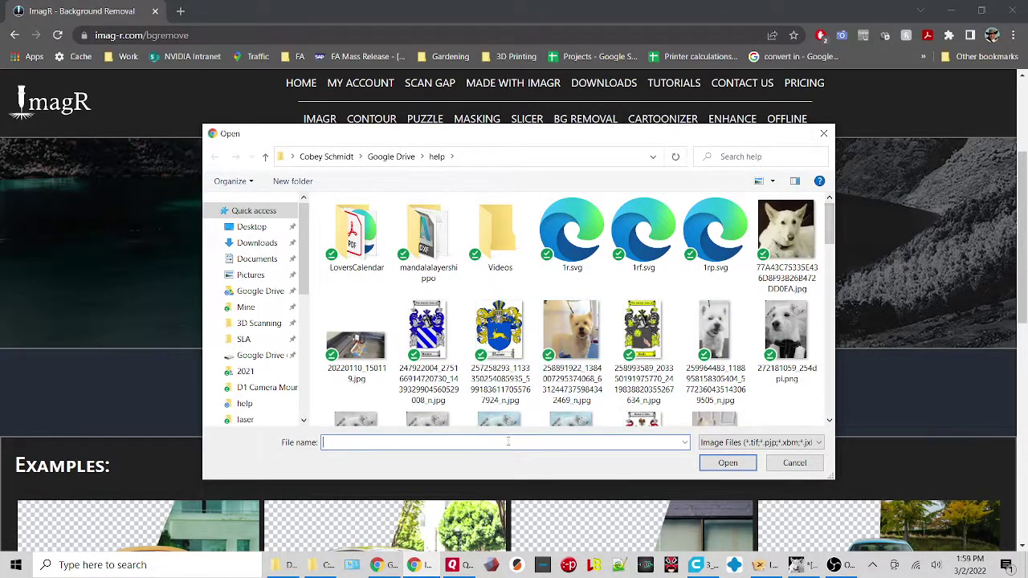
{"action": "type", "text": "de"}
{"action": "key", "text": "BackSpace"}
{"action": "left_click", "coordinate": [553, 464]}
{"action": "left_click", "coordinate": [723, 469]}
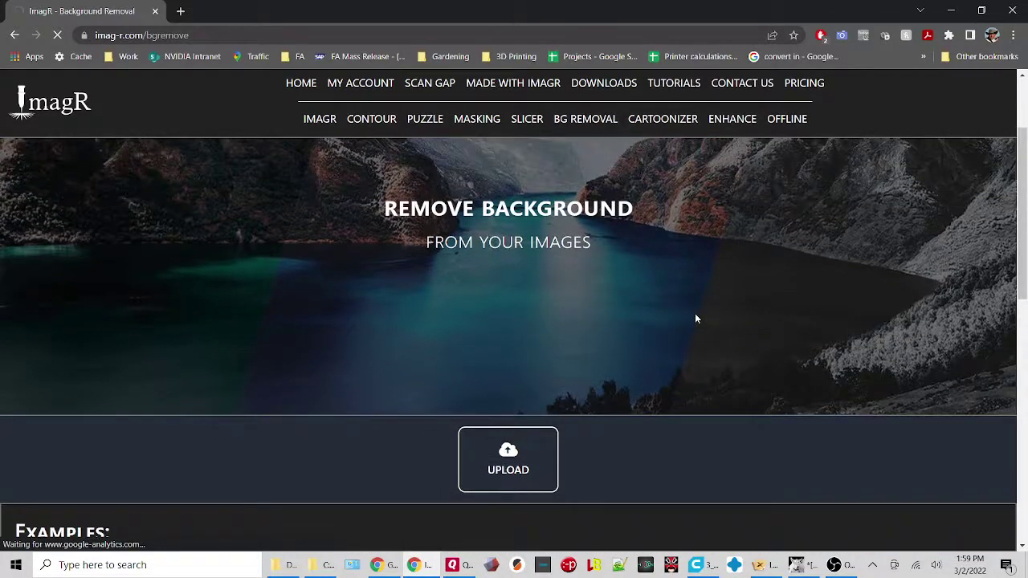
{"action": "scroll", "coordinate": [696, 319], "scroll_direction": "down", "scroll_amount": 3}
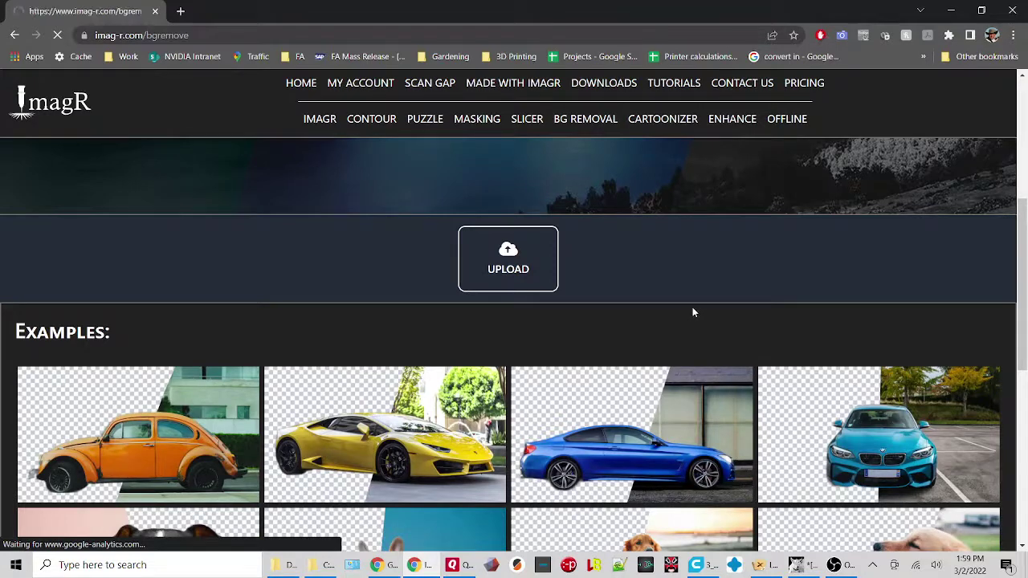
{"action": "scroll", "coordinate": [765, 338], "scroll_direction": "down", "scroll_amount": 5}
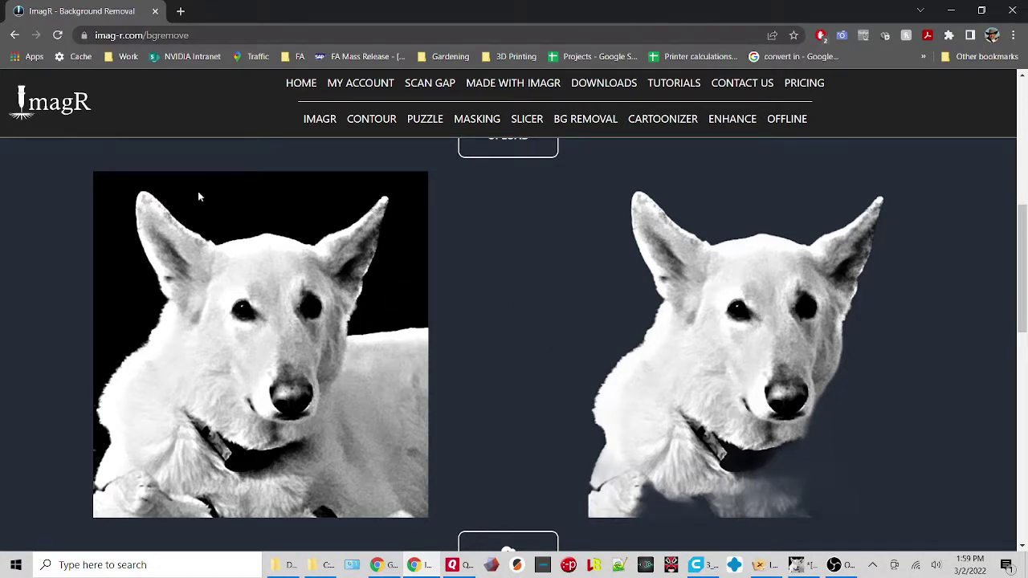
{"action": "scroll", "coordinate": [803, 443], "scroll_direction": "down", "scroll_amount": 1}
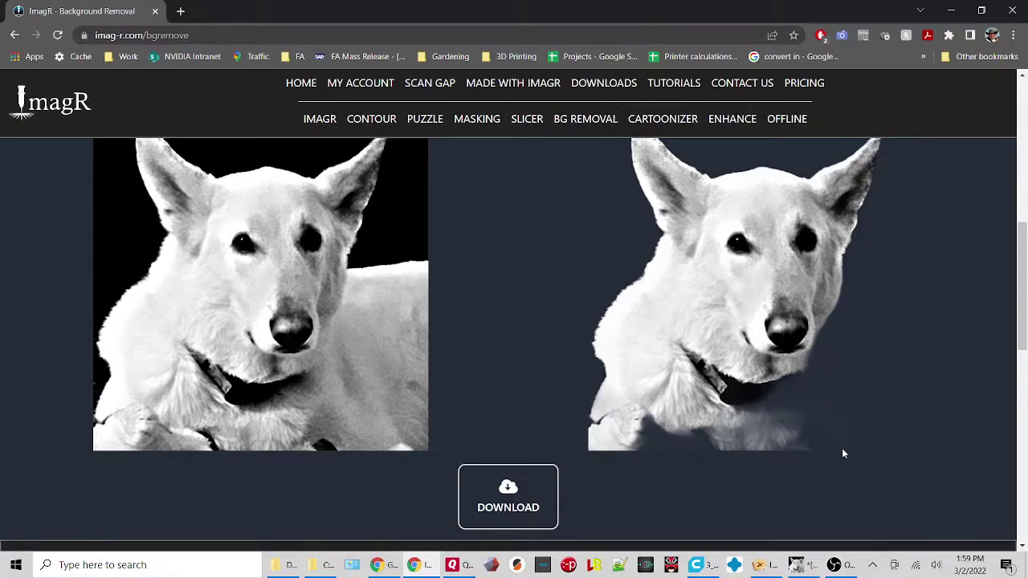
{"action": "scroll", "coordinate": [800, 439], "scroll_direction": "up", "scroll_amount": 3}
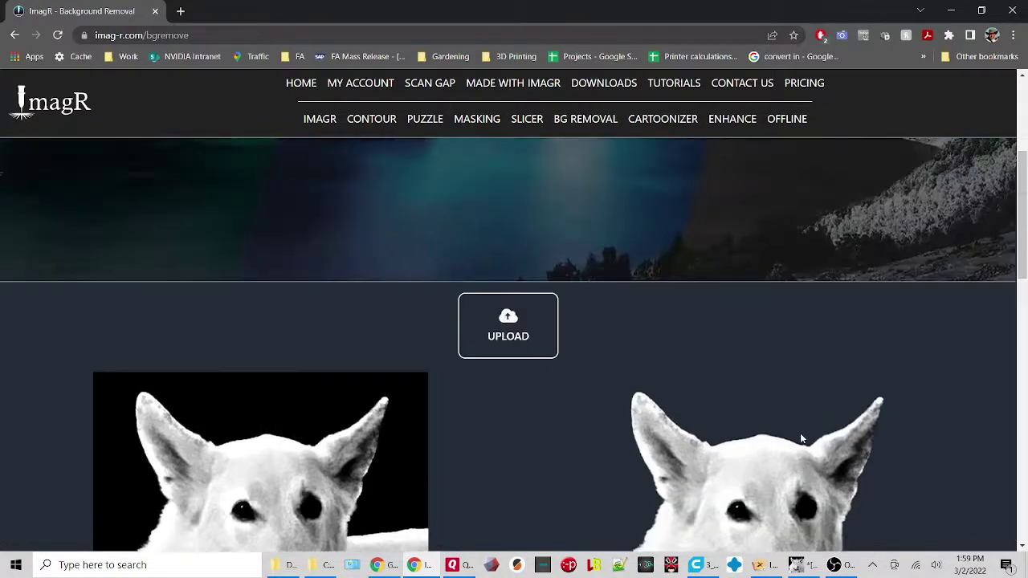
- Return to the main ImagR editor, upload demo.jpg from the help folder and check its DPI
{"action": "left_click", "coordinate": [317, 125]}
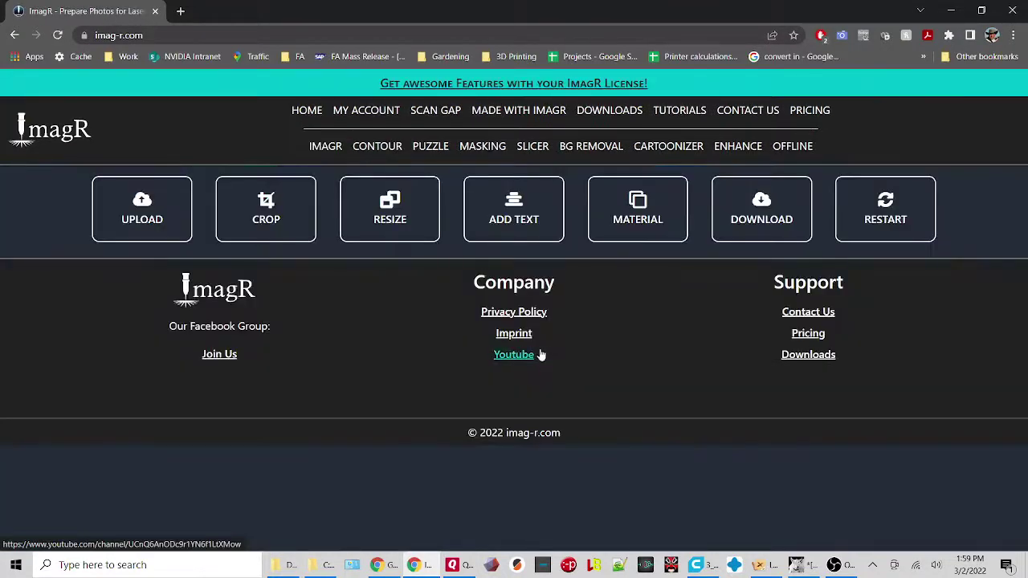
{"action": "left_click", "coordinate": [190, 230]}
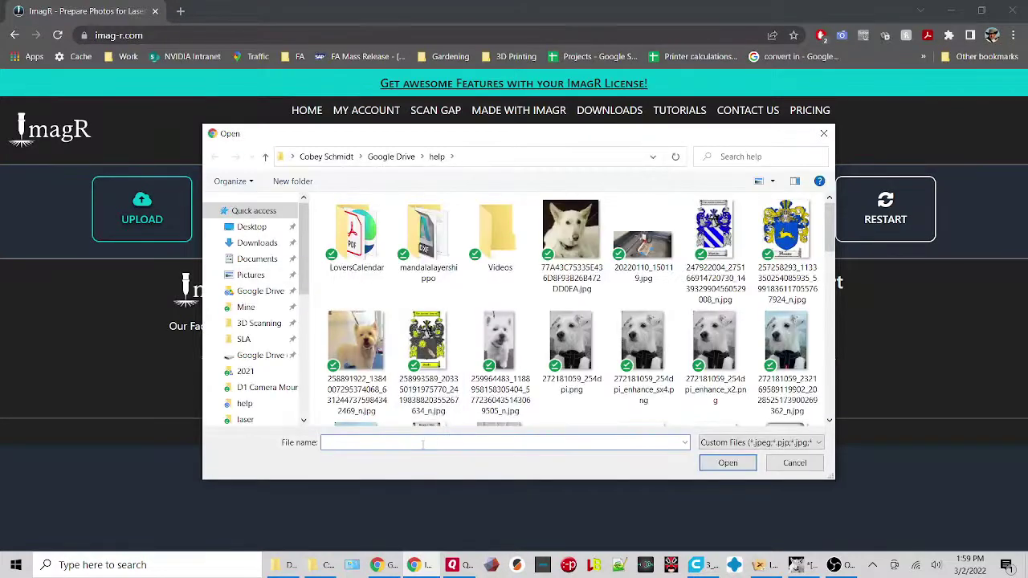
{"action": "type", "text": "de"}
{"action": "left_click", "coordinate": [403, 457]}
{"action": "left_click", "coordinate": [702, 467]}
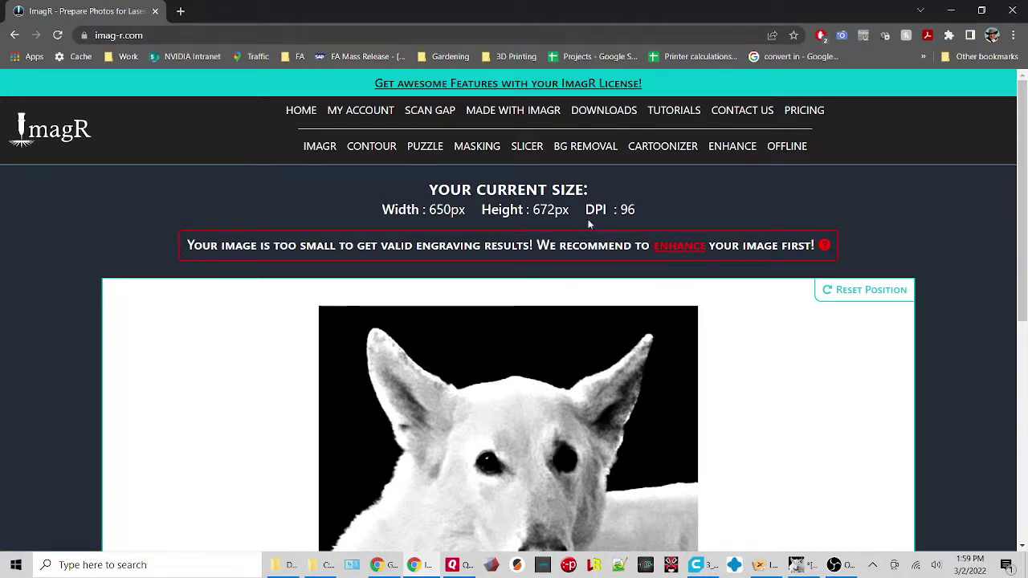
{"action": "double_click", "coordinate": [634, 211]}
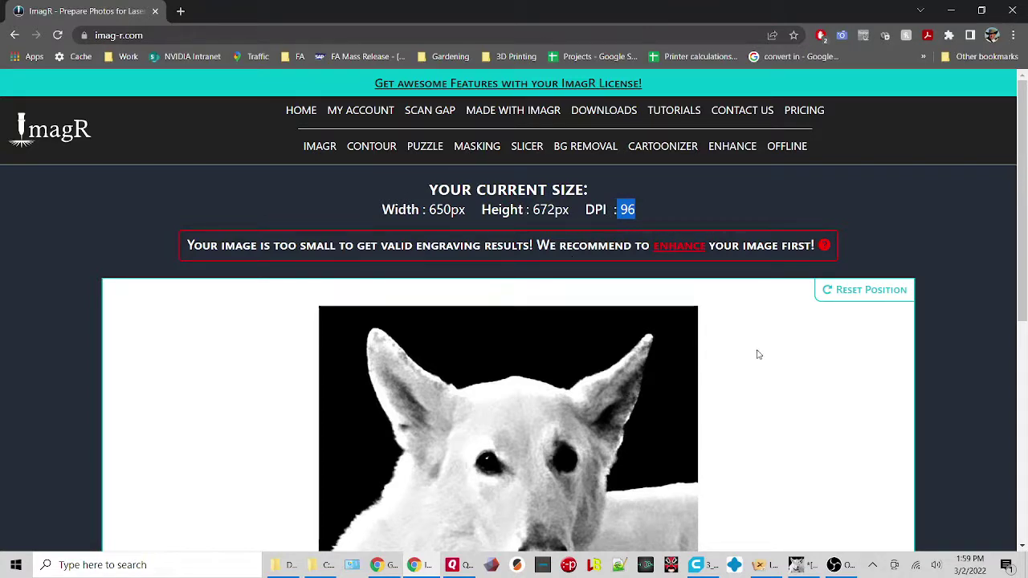
- Process the dog photo with the Marcin White Tile material and compare the result with the original
{"action": "scroll", "coordinate": [777, 362], "scroll_direction": "down", "scroll_amount": 3}
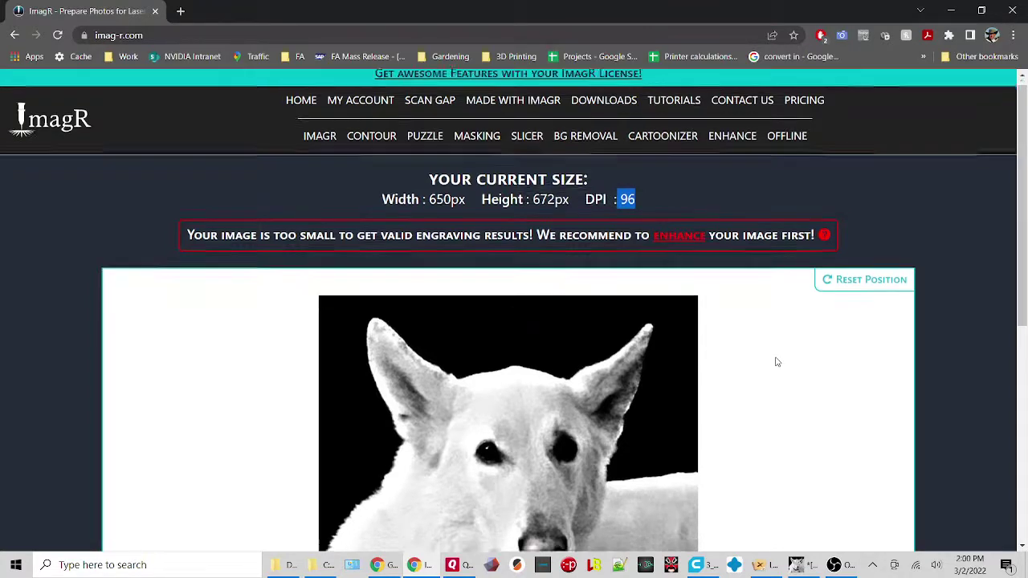
{"action": "scroll", "coordinate": [779, 358], "scroll_direction": "down", "scroll_amount": 2}
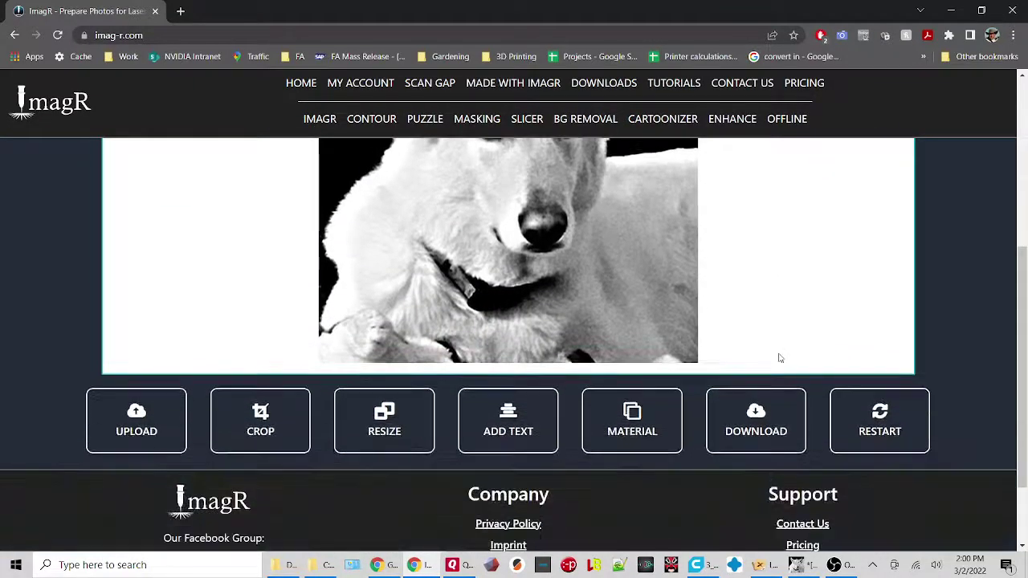
{"action": "scroll", "coordinate": [778, 356], "scroll_direction": "up", "scroll_amount": 1}
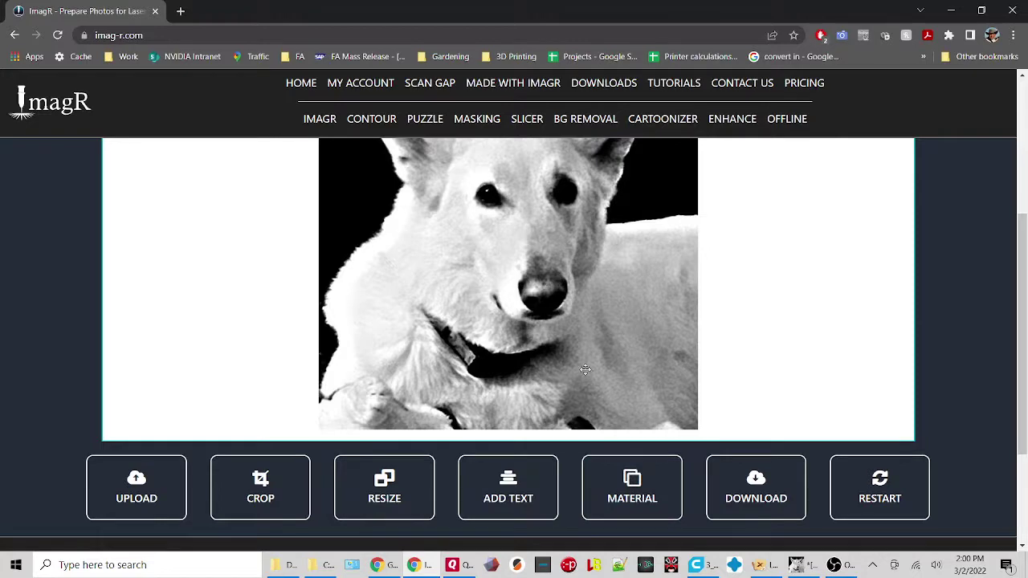
{"action": "left_click", "coordinate": [631, 497]}
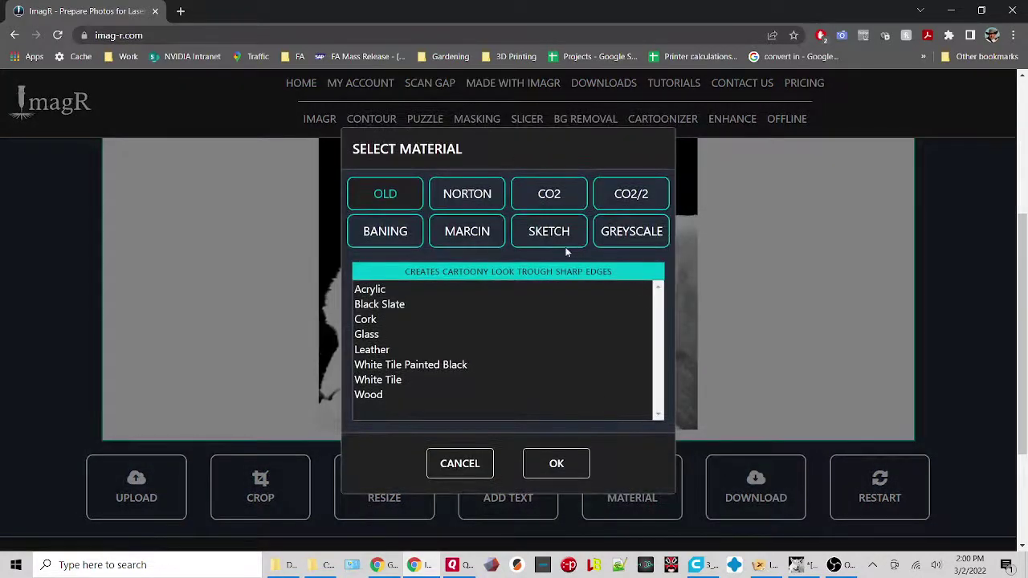
{"action": "left_click", "coordinate": [469, 235]}
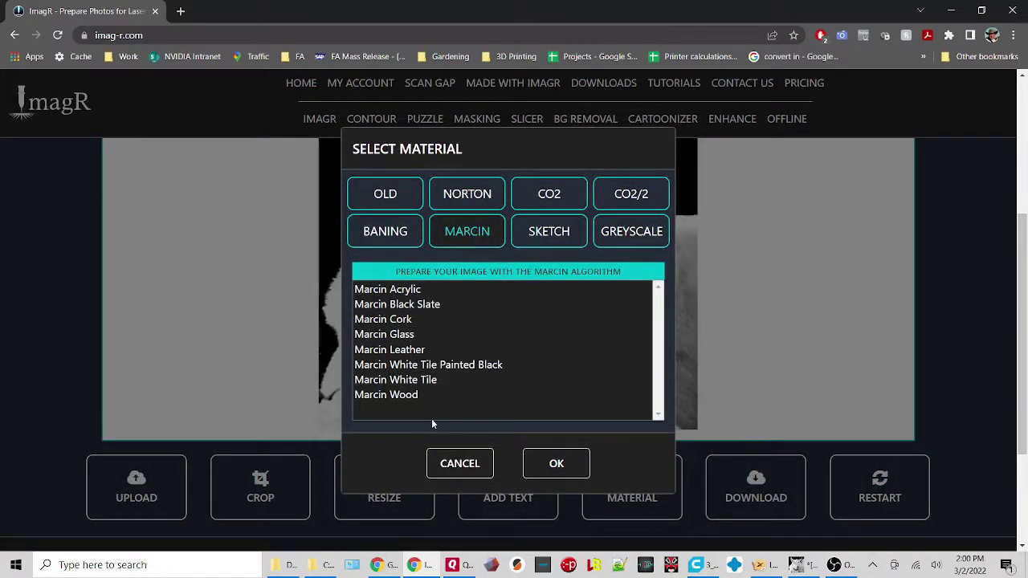
{"action": "left_click", "coordinate": [409, 383]}
{"action": "left_click", "coordinate": [558, 465]}
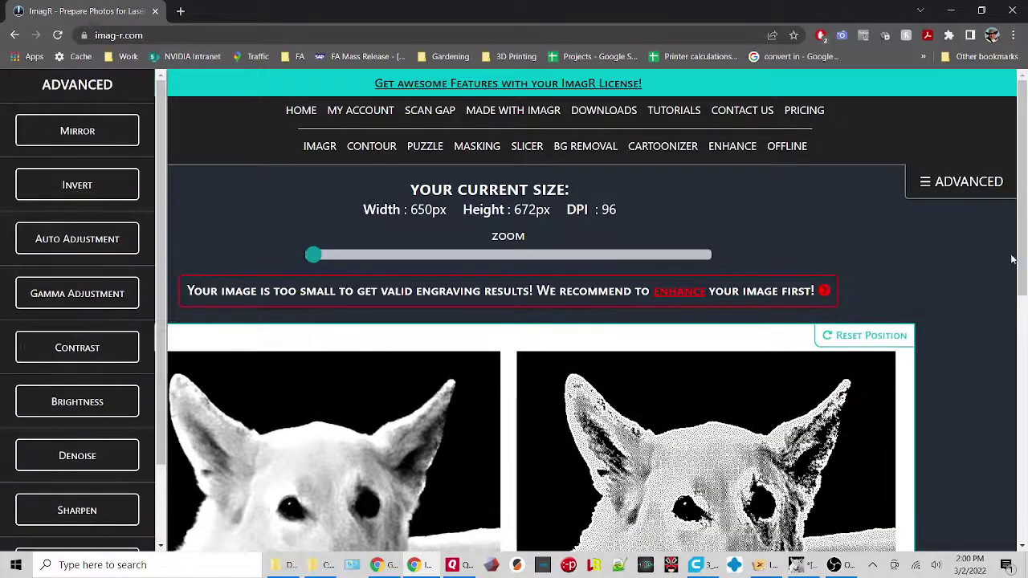
{"action": "left_click_drag", "start_coordinate": [1016, 262], "coordinate": [1025, 342]}
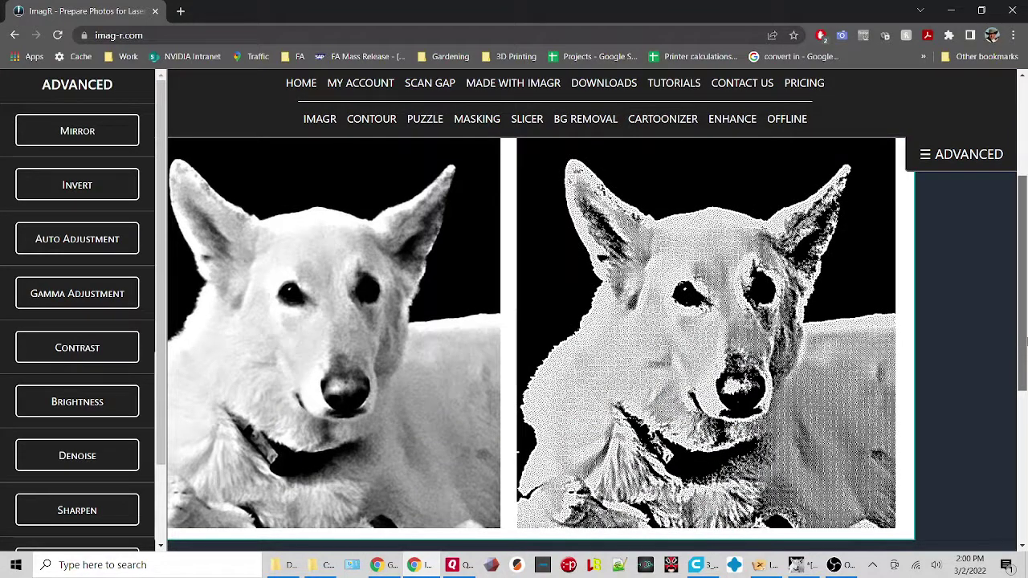
{"action": "left_click_drag", "start_coordinate": [1025, 341], "coordinate": [1026, 343]}
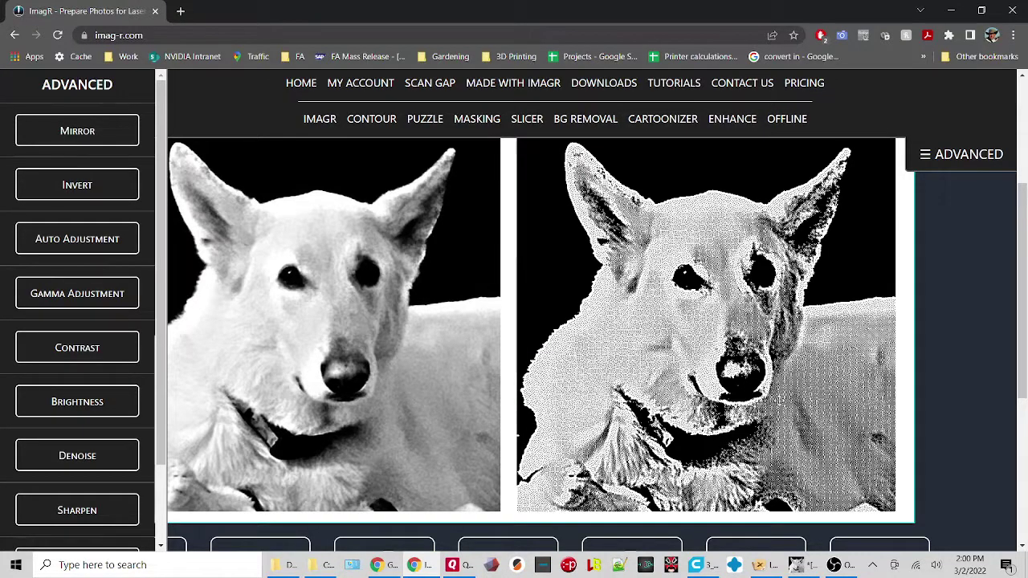
{"action": "scroll", "coordinate": [833, 414], "scroll_direction": "down", "scroll_amount": 1}
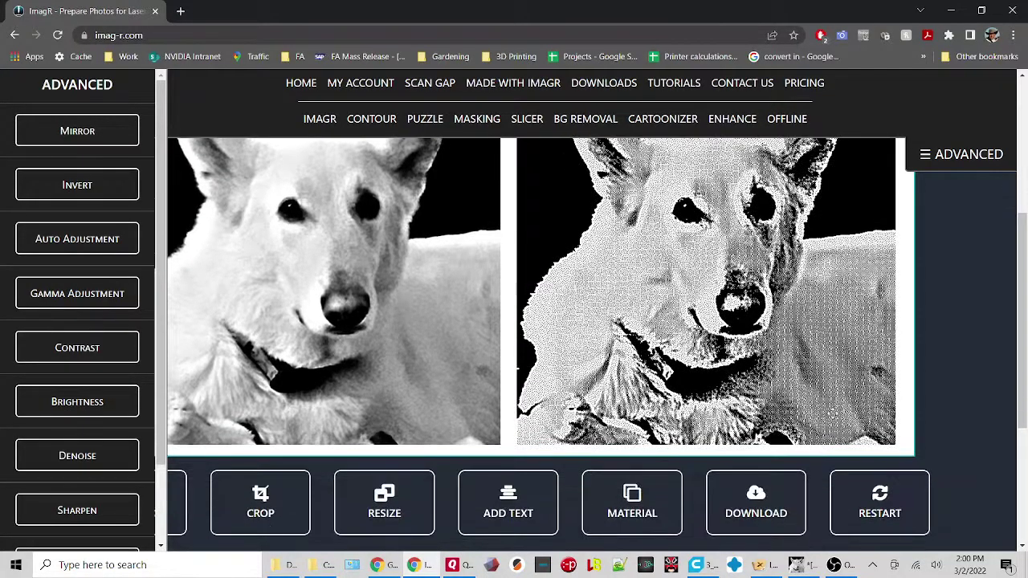
{"action": "scroll", "coordinate": [833, 413], "scroll_direction": "up", "scroll_amount": 2}
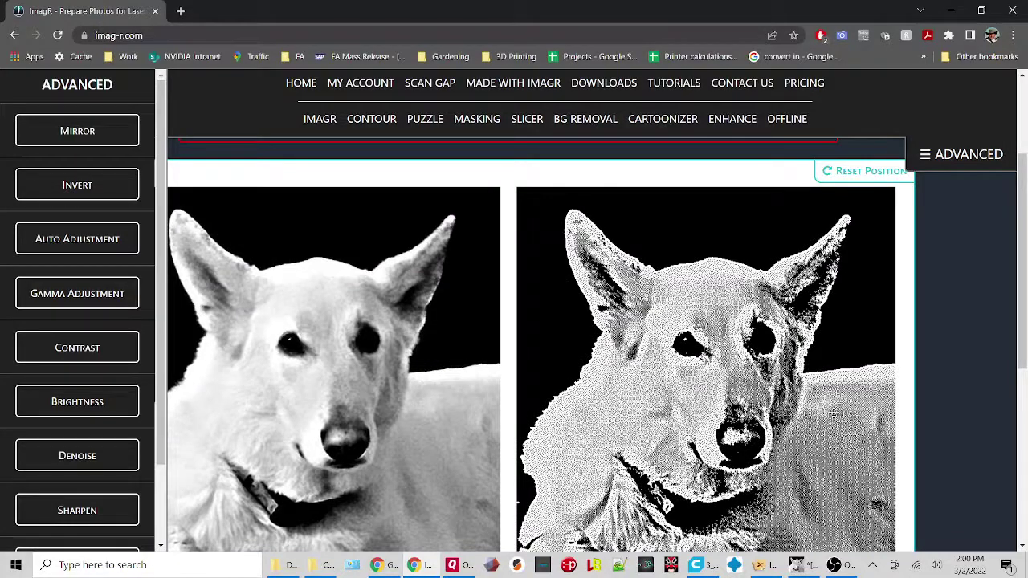
- Reprocess the dog photo with the Norton White Tile material and review the dithered result
{"action": "scroll", "coordinate": [825, 408], "scroll_direction": "down", "scroll_amount": 3}
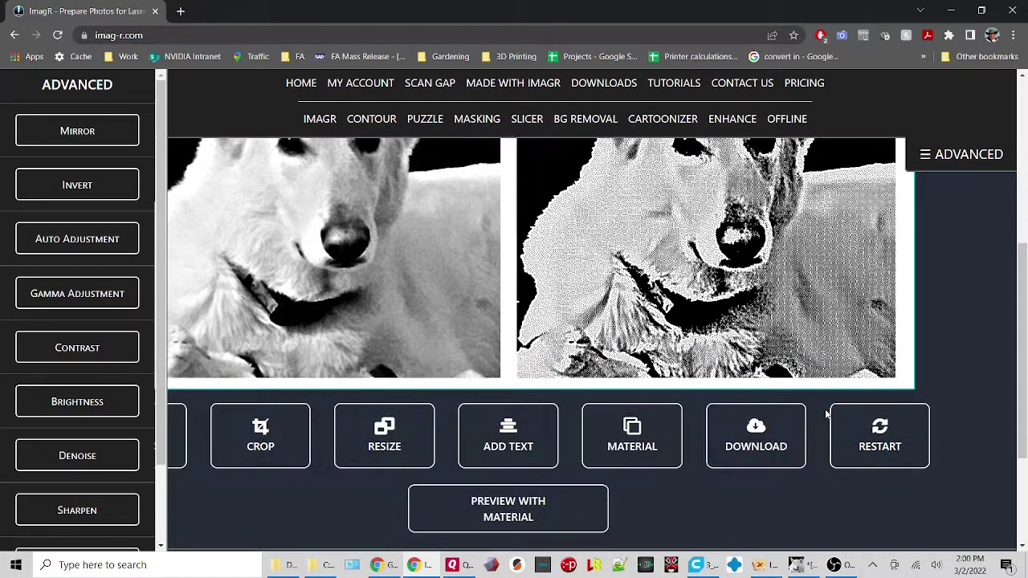
{"action": "left_click", "coordinate": [655, 430]}
{"action": "left_click", "coordinate": [443, 194]}
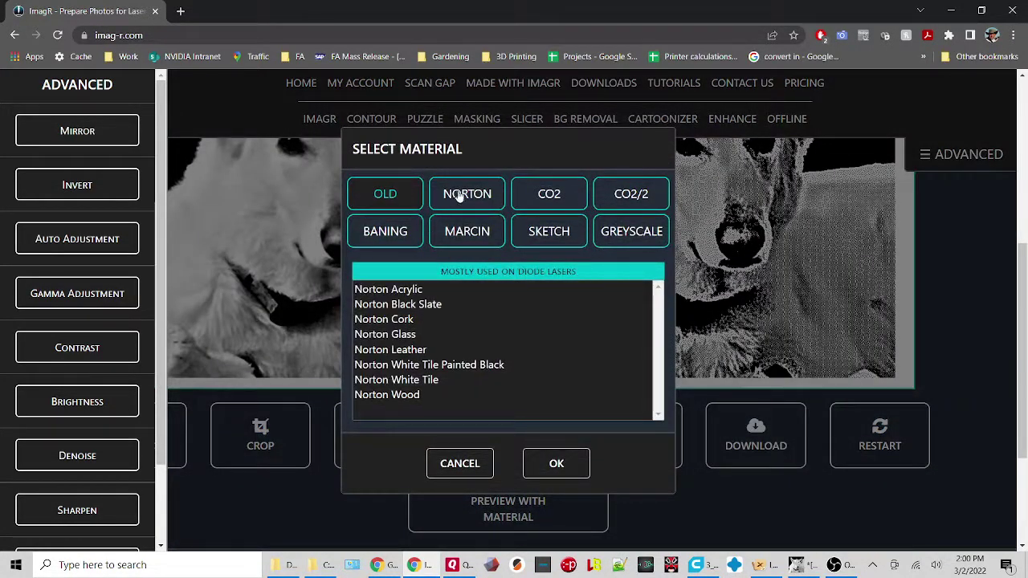
{"action": "left_click", "coordinate": [409, 380]}
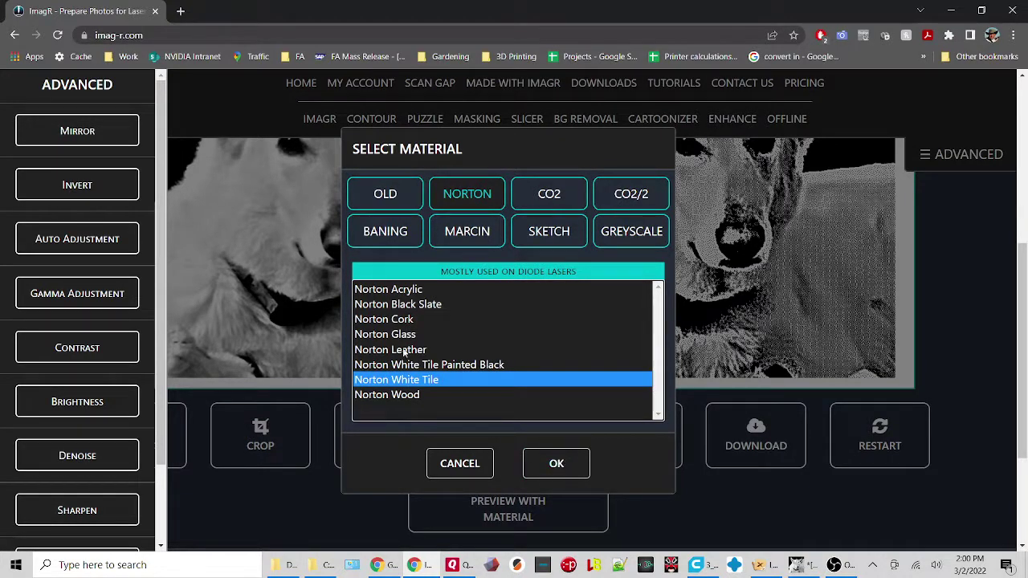
{"action": "left_click", "coordinate": [567, 470]}
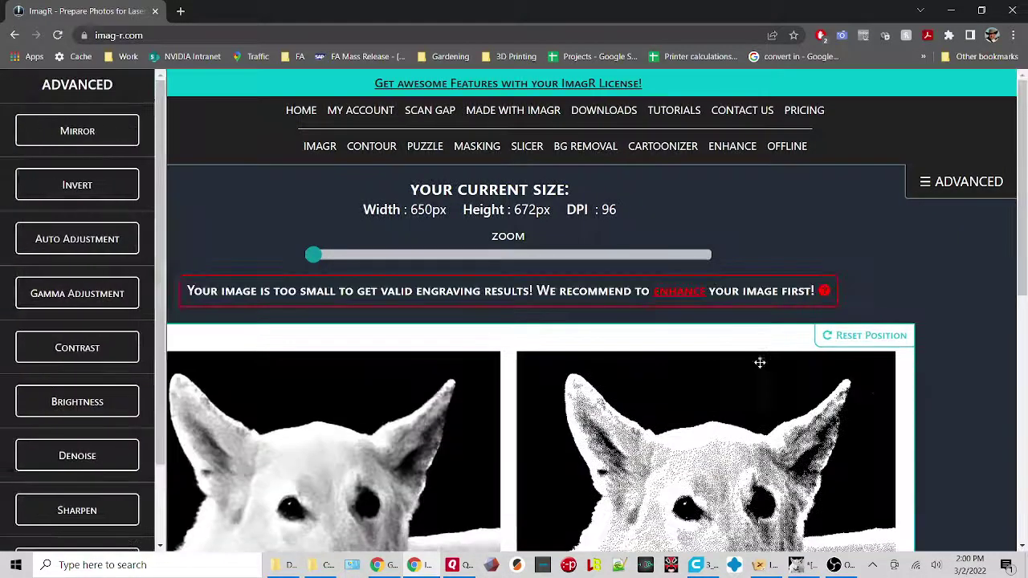
{"action": "scroll", "coordinate": [920, 390], "scroll_direction": "down", "scroll_amount": 3}
{"action": "scroll", "coordinate": [922, 389], "scroll_direction": "down", "scroll_amount": 1}
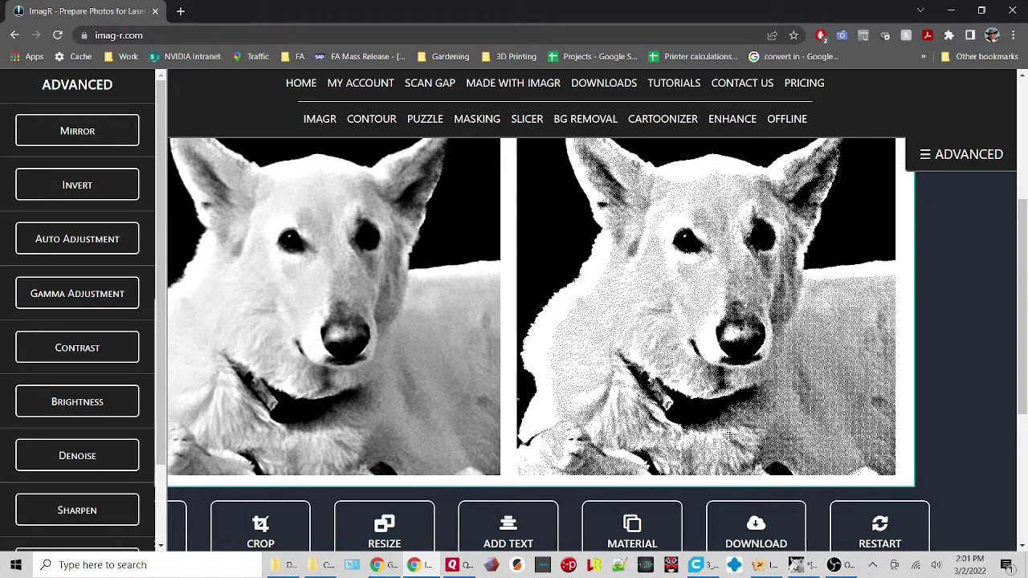
- Switch to Laserbox and import demo.jpg from the help folder onto the canvas
{"action": "left_click", "coordinate": [797, 567]}
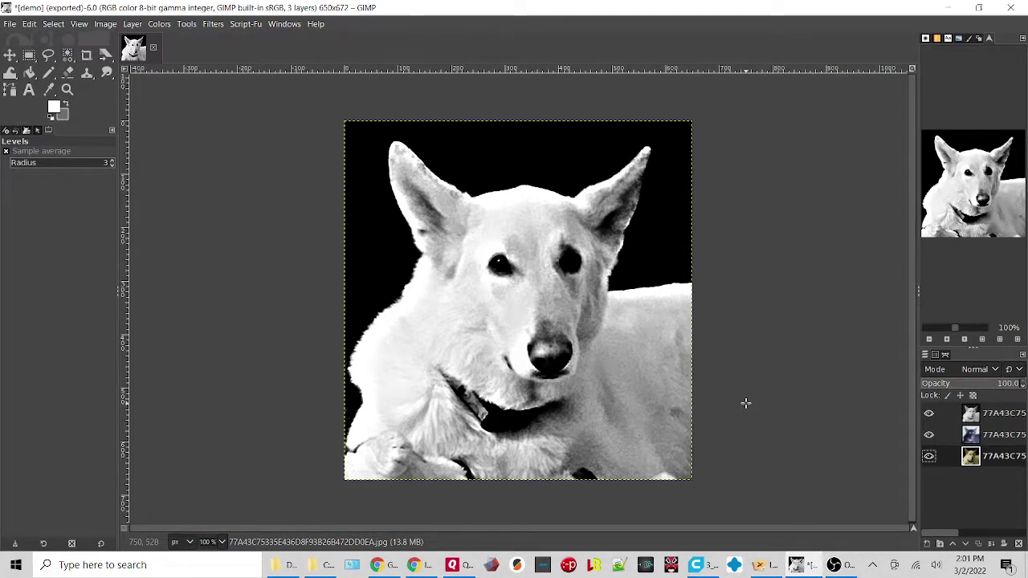
{"action": "left_click", "coordinate": [763, 569]}
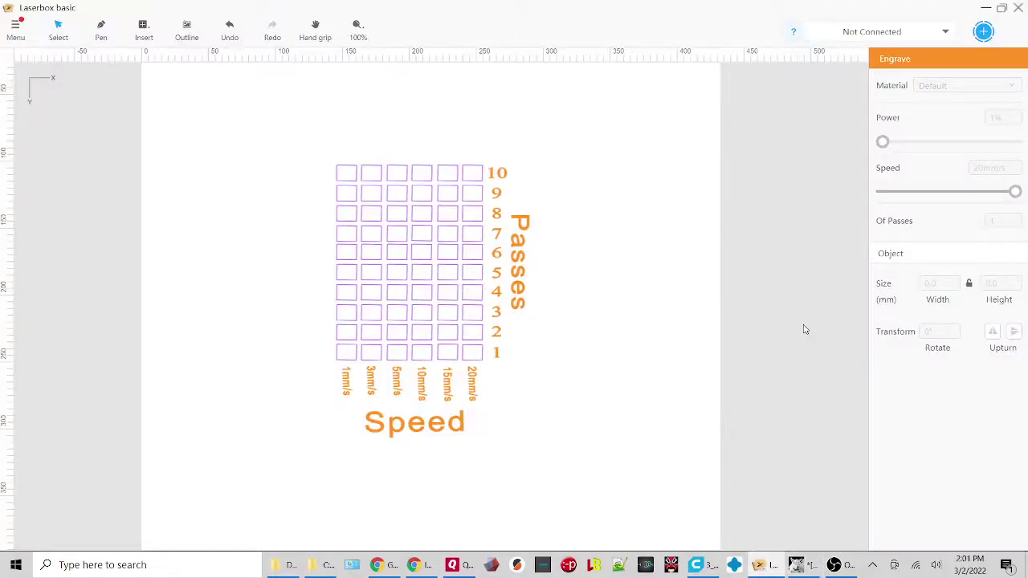
{"action": "left_click", "coordinate": [17, 29]}
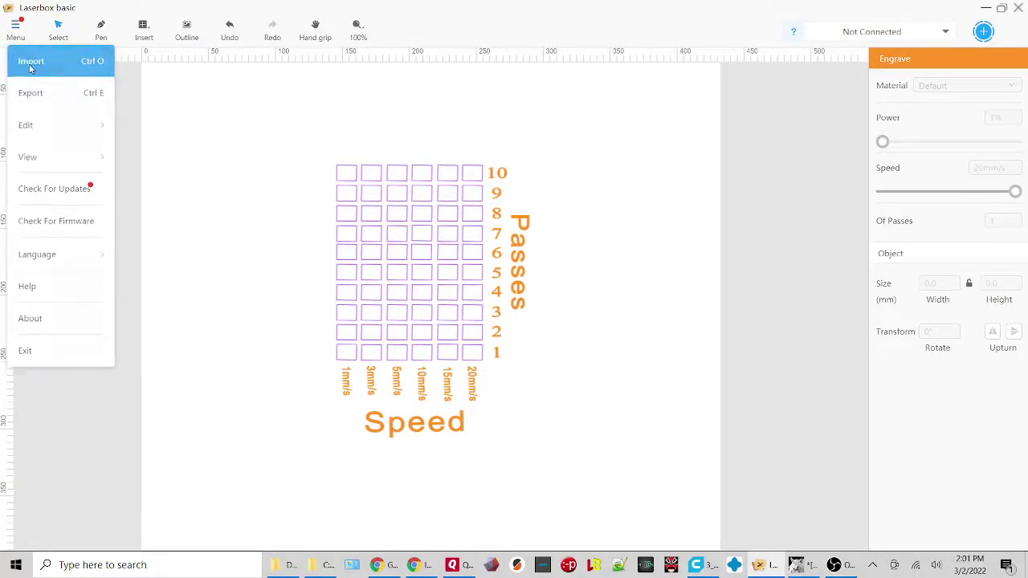
{"action": "left_click", "coordinate": [31, 65]}
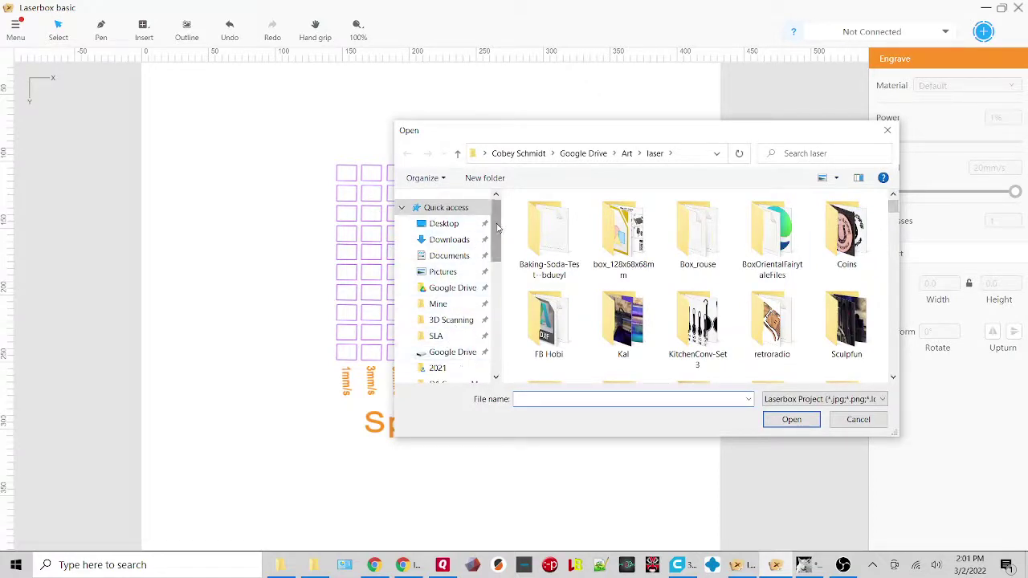
{"action": "scroll", "coordinate": [497, 229], "scroll_direction": "down", "scroll_amount": 2}
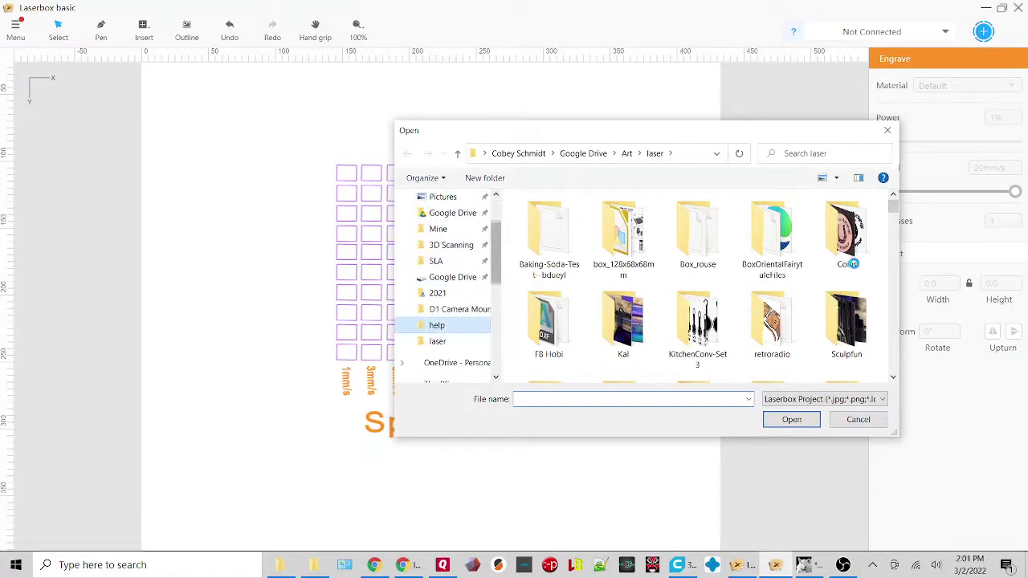
{"action": "left_click", "coordinate": [569, 400]}
{"action": "type", "text": "dem"}
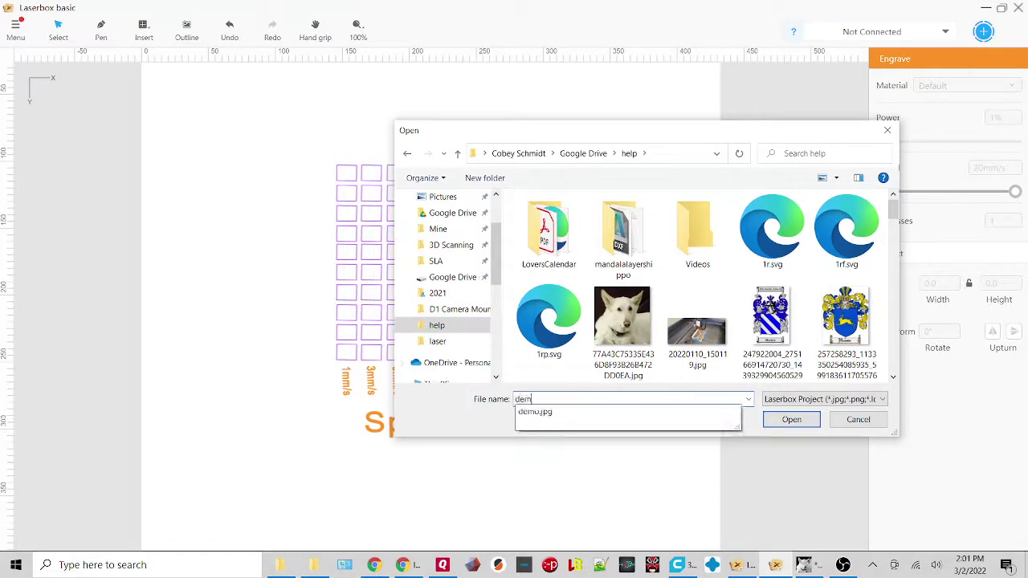
{"action": "type", "text": "o"}
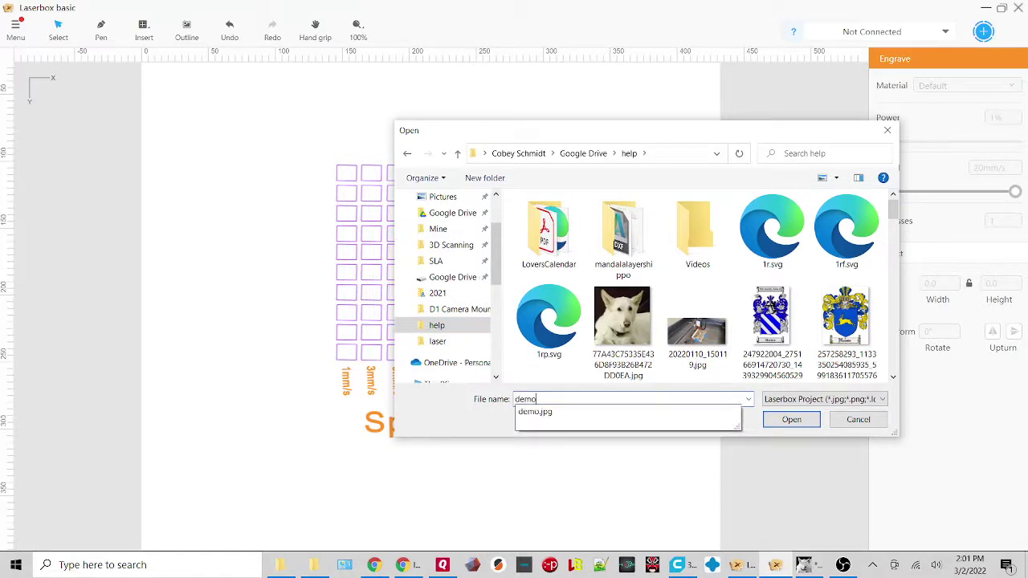
{"action": "left_click", "coordinate": [568, 412]}
{"action": "left_click", "coordinate": [785, 425]}
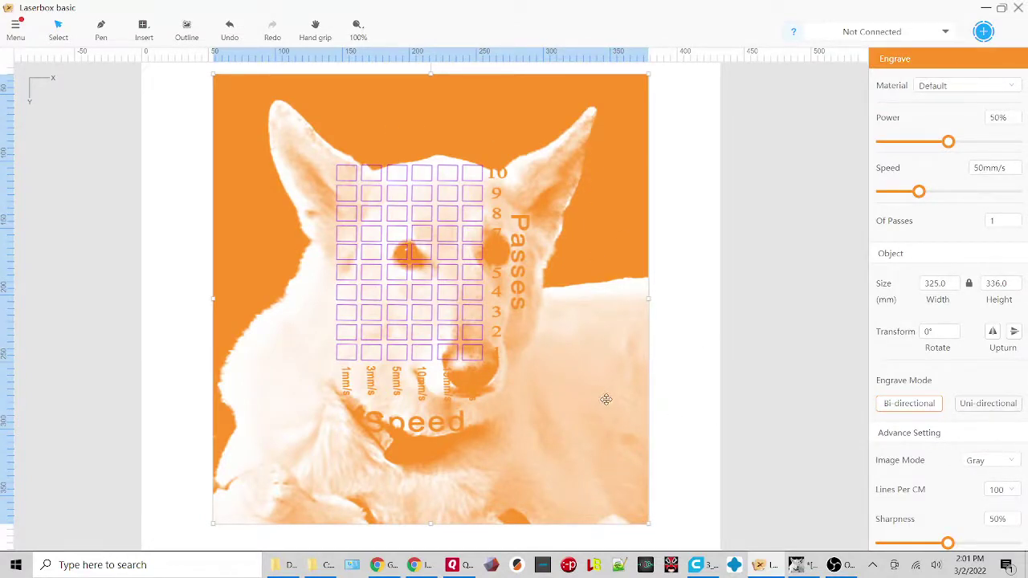
- Examine the Image Mode and Lines Per CM options available for the imported dog photo without changing them, and return to GIMP
{"action": "left_click", "coordinate": [1014, 463]}
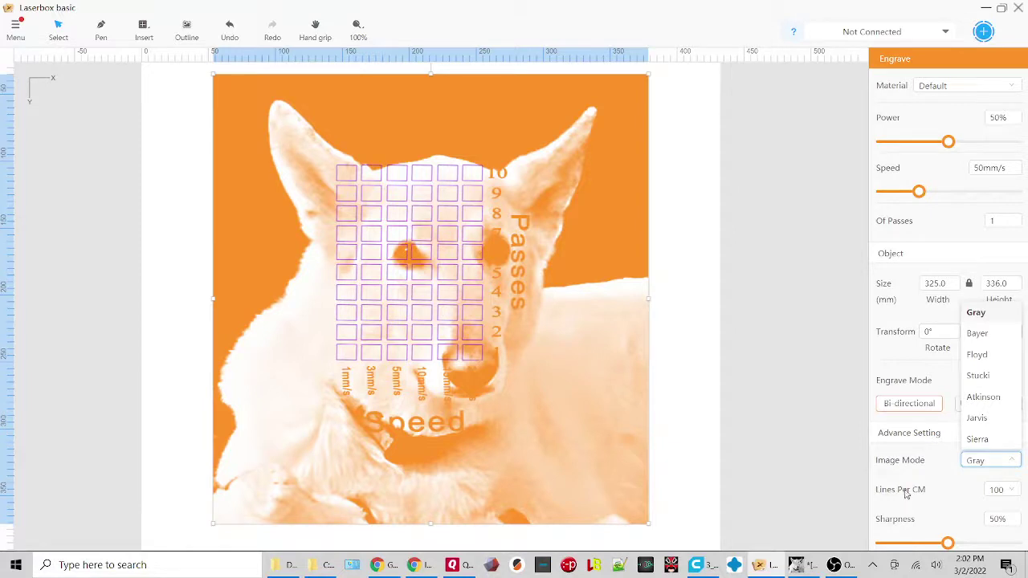
{"action": "left_click", "coordinate": [1015, 491]}
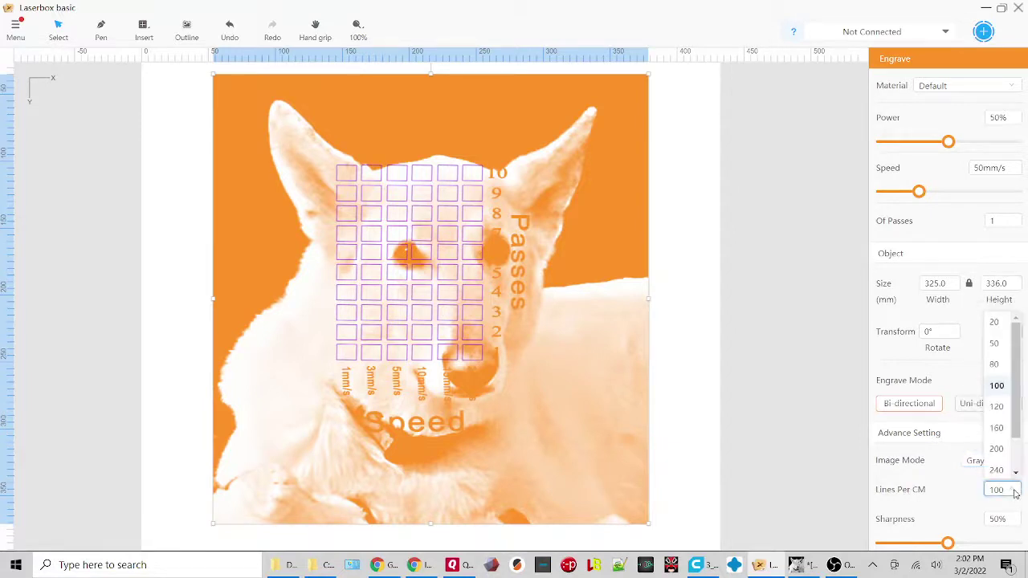
{"action": "left_click", "coordinate": [1015, 492]}
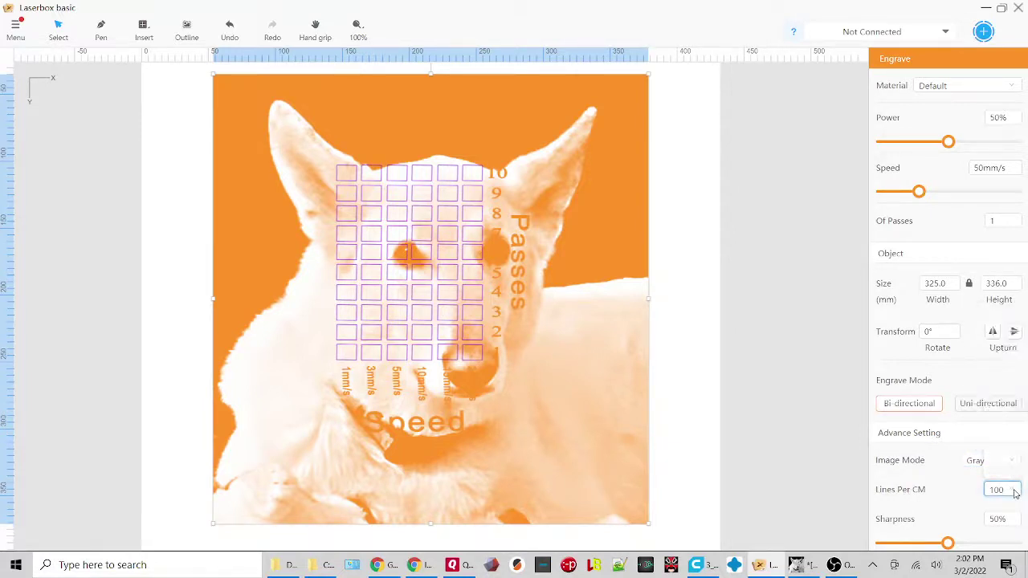
{"action": "left_click", "coordinate": [1015, 492]}
{"action": "scroll", "coordinate": [1017, 407], "scroll_direction": "down", "scroll_amount": 2}
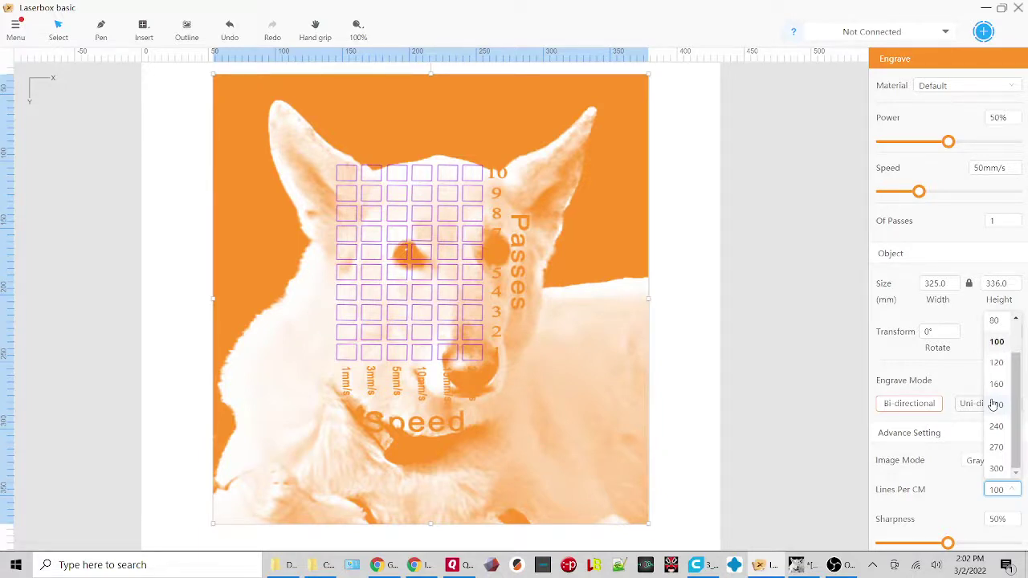
{"action": "left_click", "coordinate": [792, 379]}
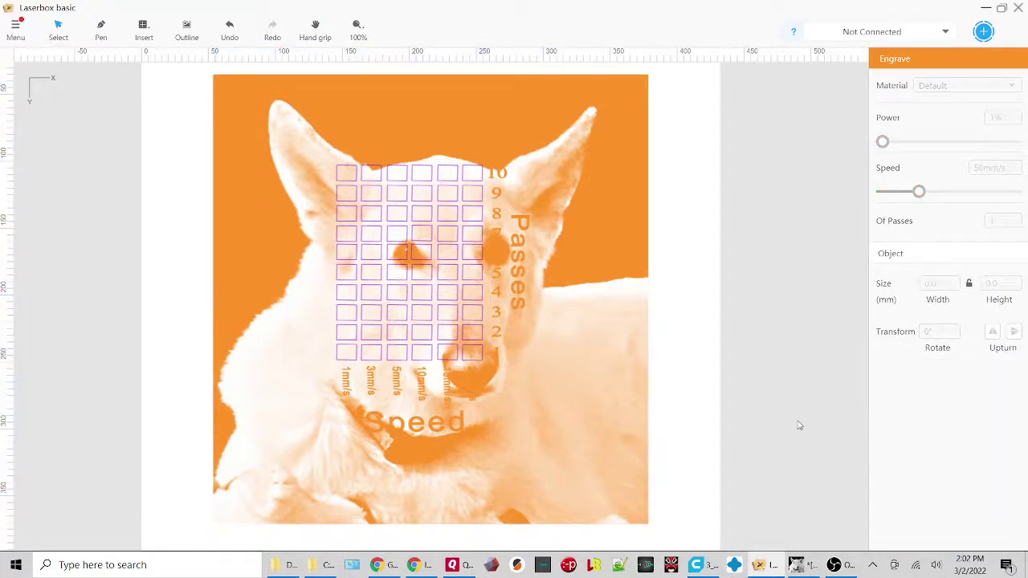
{"action": "left_click", "coordinate": [803, 565]}
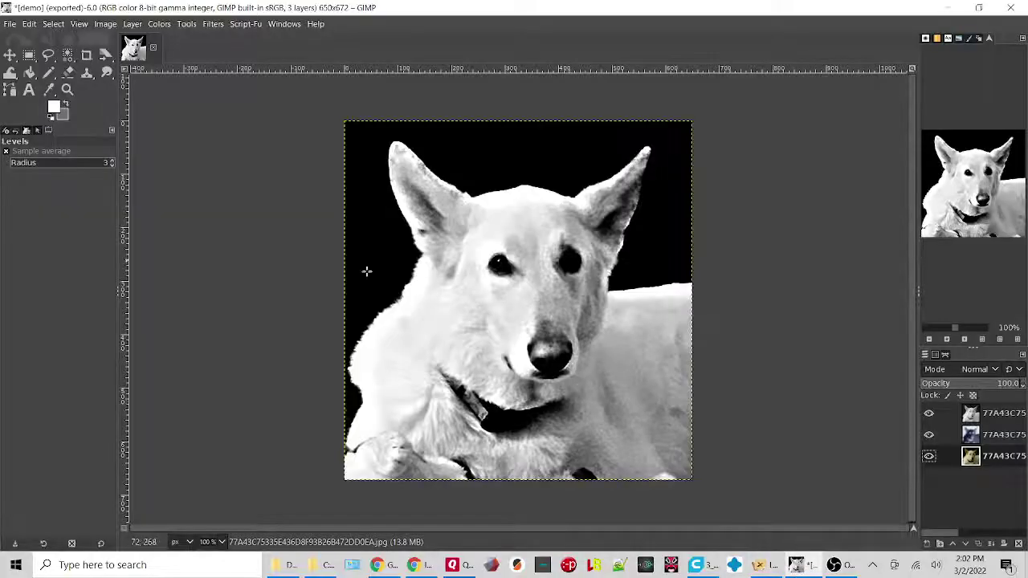